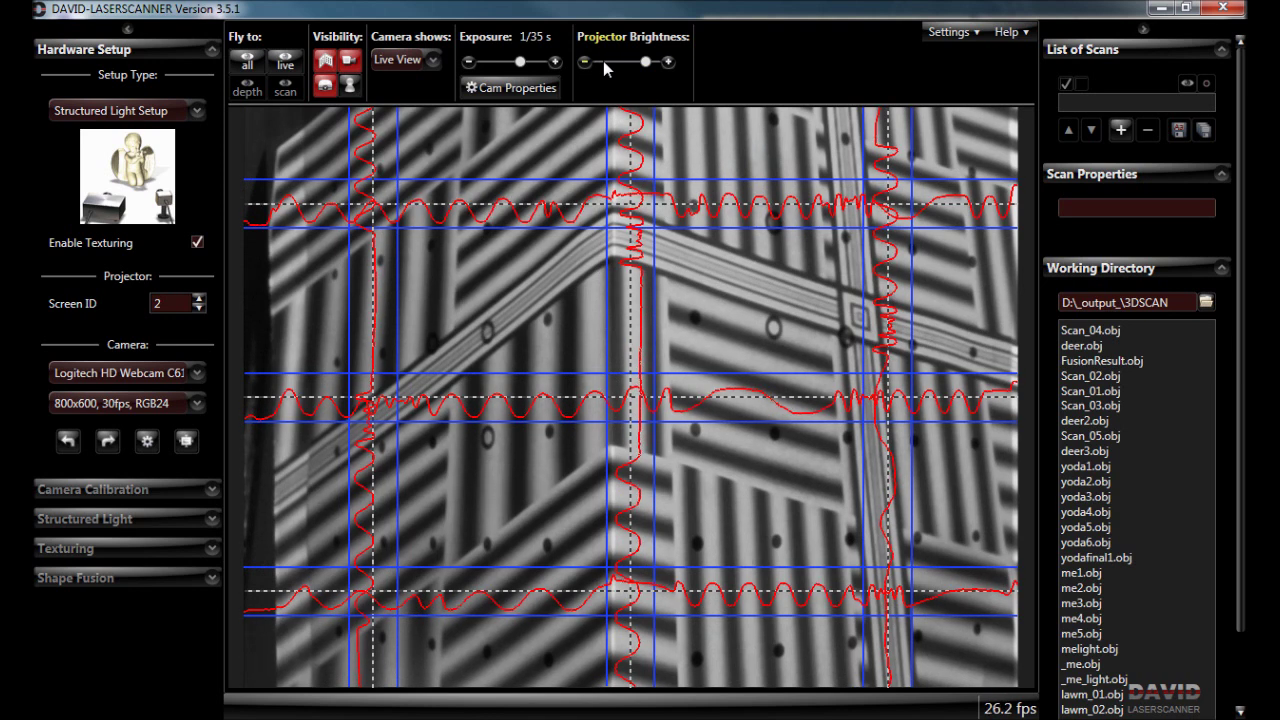
Review the Setup Type options and keep Structured Light Setup.
left_click(200, 110)
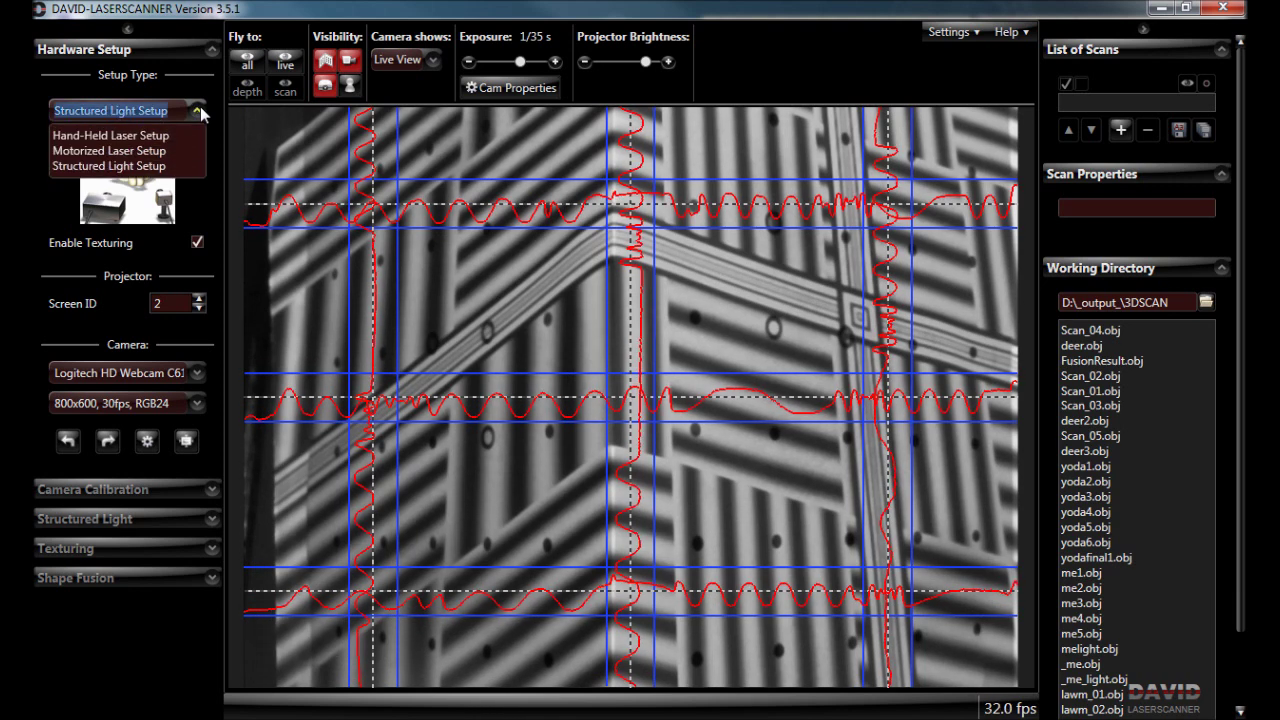
left_click(200, 108)
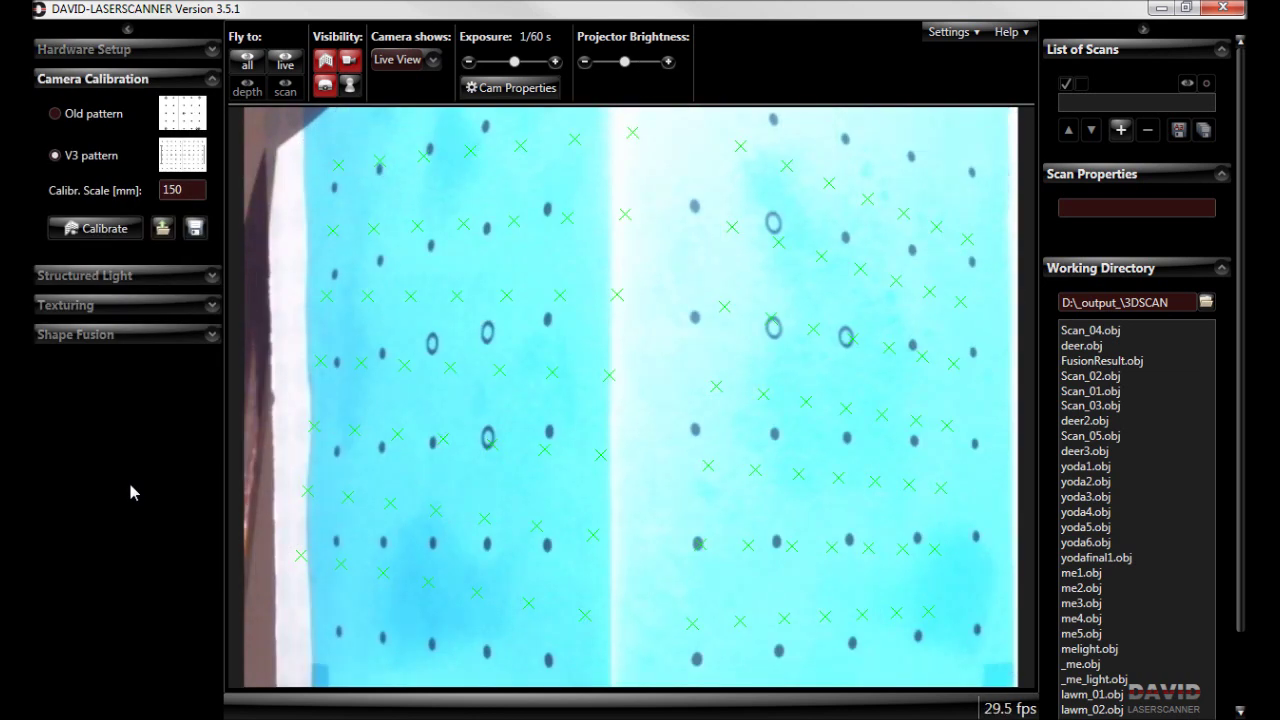
Calibrate the camera against the dot board and acknowledge the successful calibration.
left_click(450, 330)
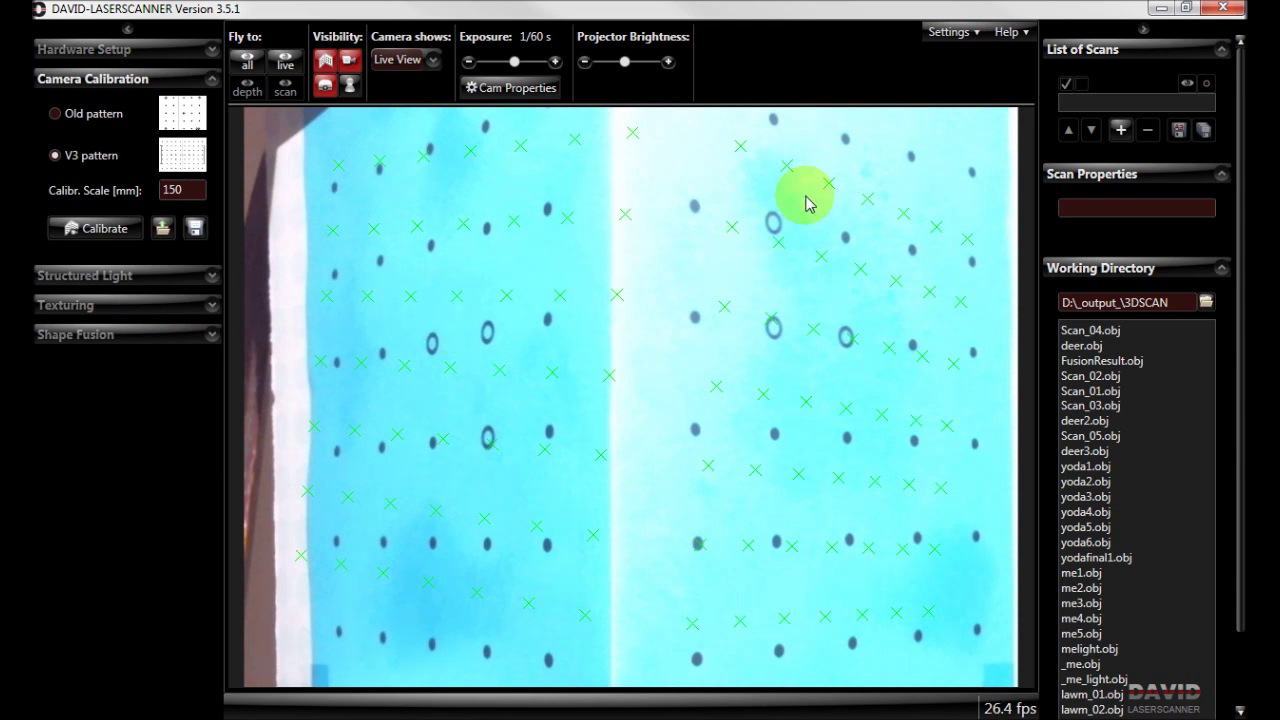
left_click(504, 325)
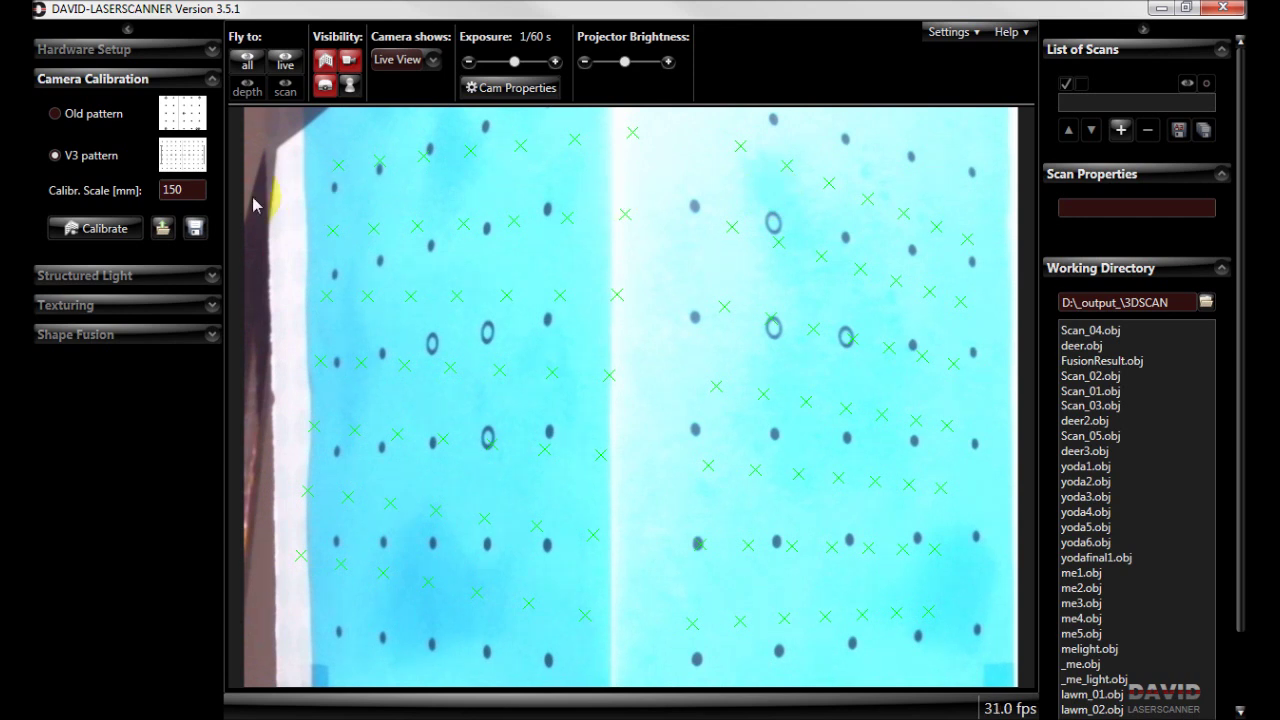
left_click(117, 229)
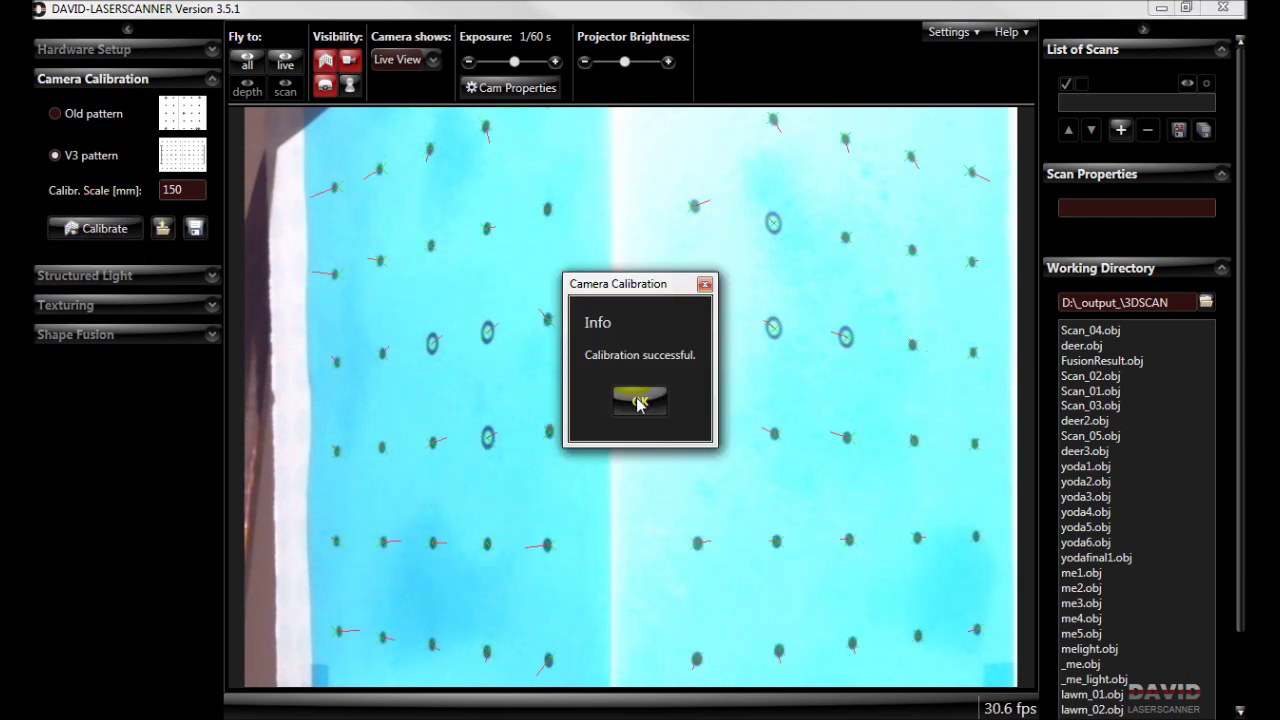
left_click(639, 402)
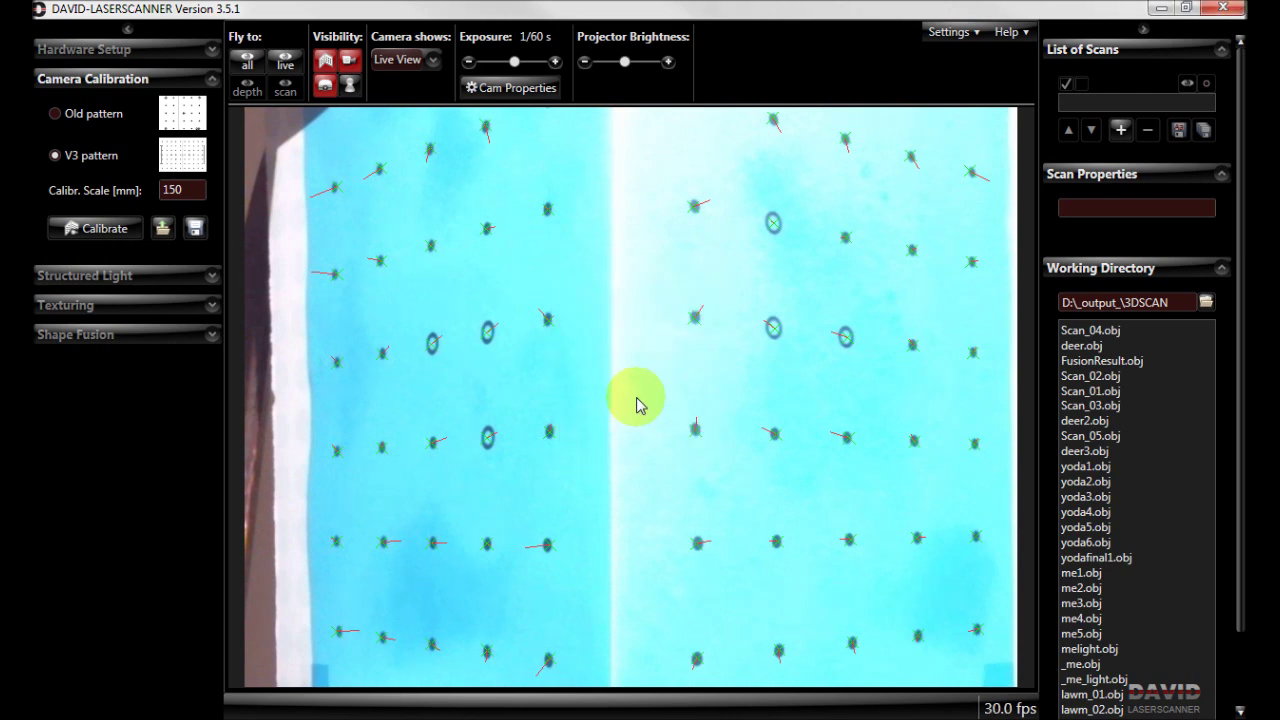
Check the Calibr. Scale value, keeping the 150 mm scale.
left_click(381, 176)
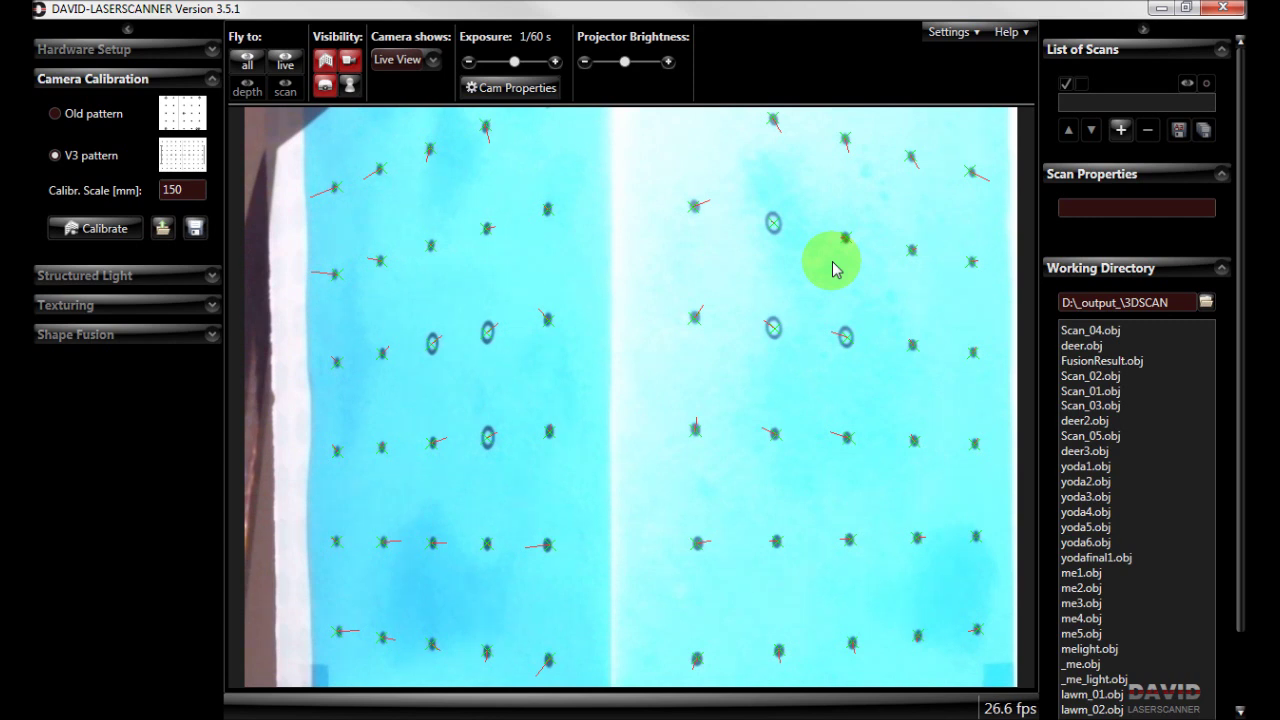
left_click(351, 163)
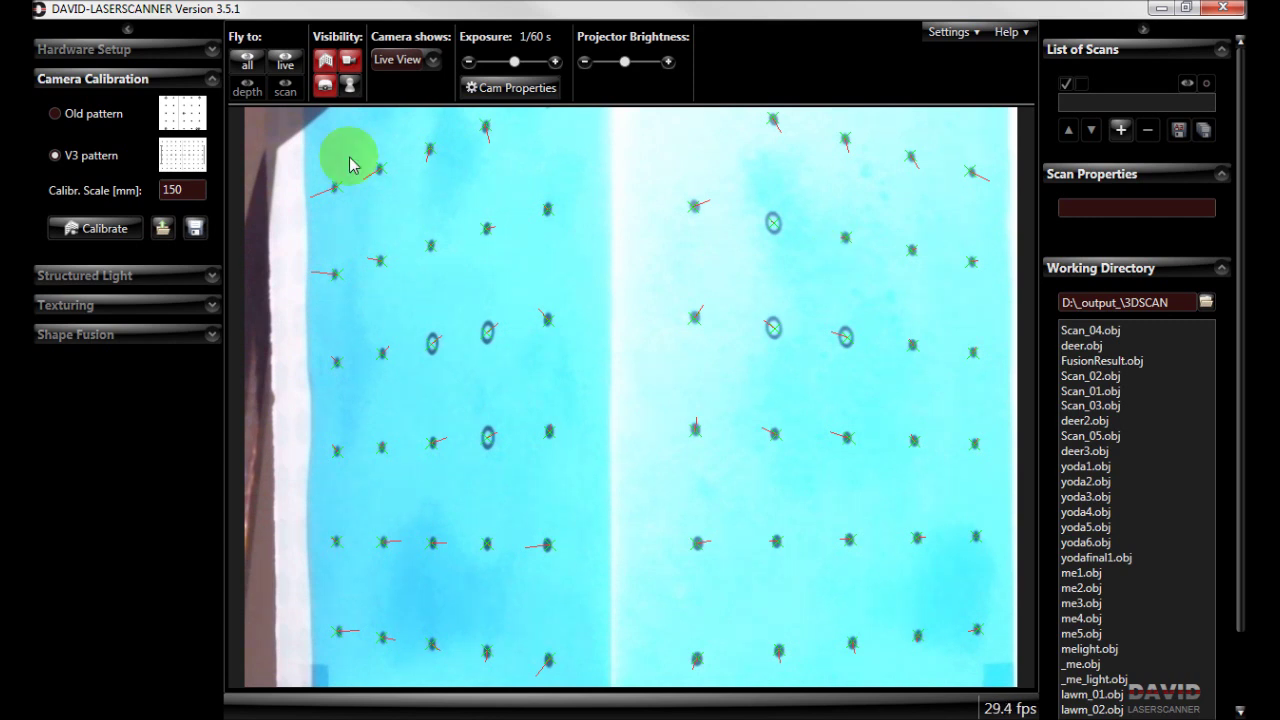
left_click(180, 182)
Calibrate the projector as a vertical setup with 23.82° total triangulation.
left_click(139, 275)
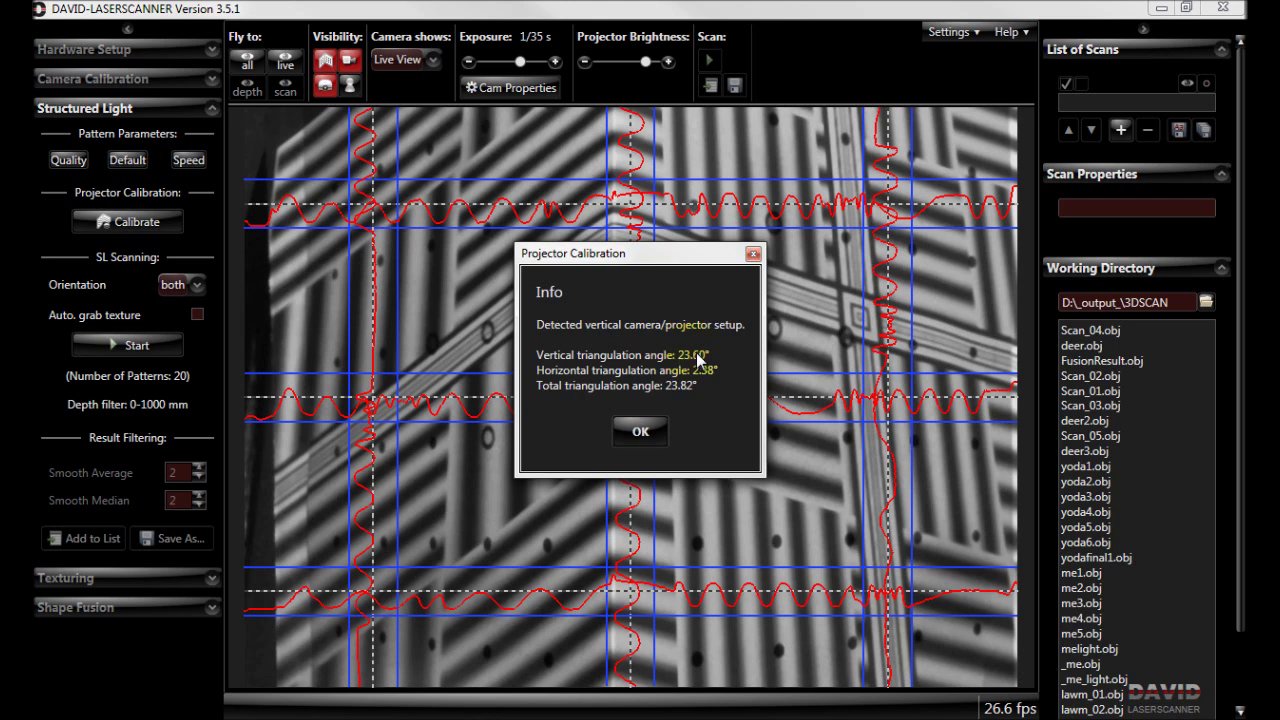
left_click(632, 428)
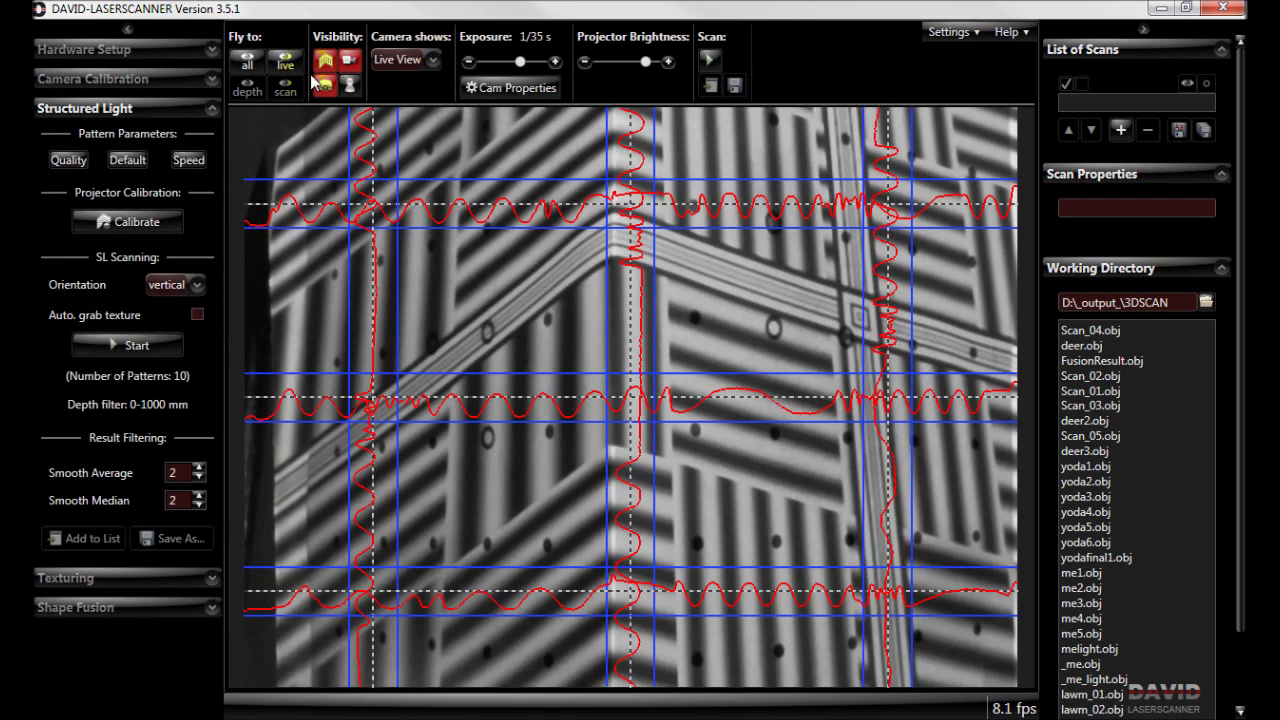
View the whole 3D rig, return to Live View, and keep pattern orientation vertical.
left_click(247, 62)
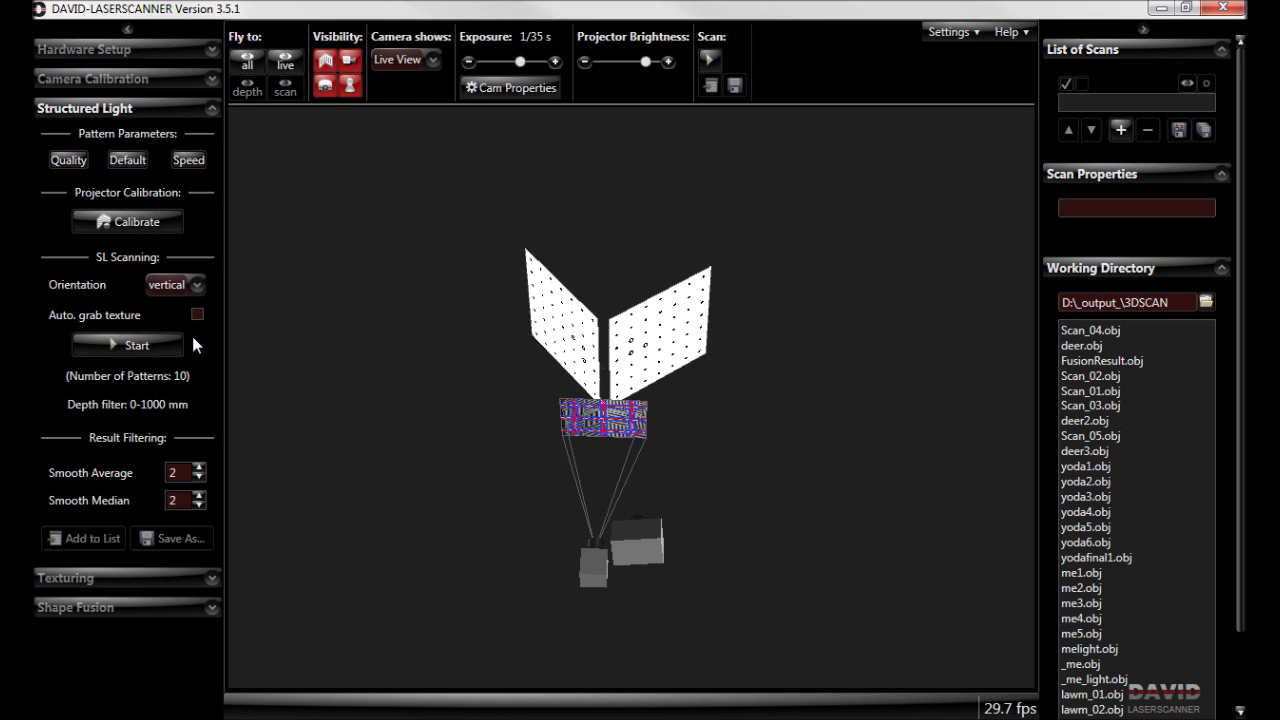
left_click(285, 62)
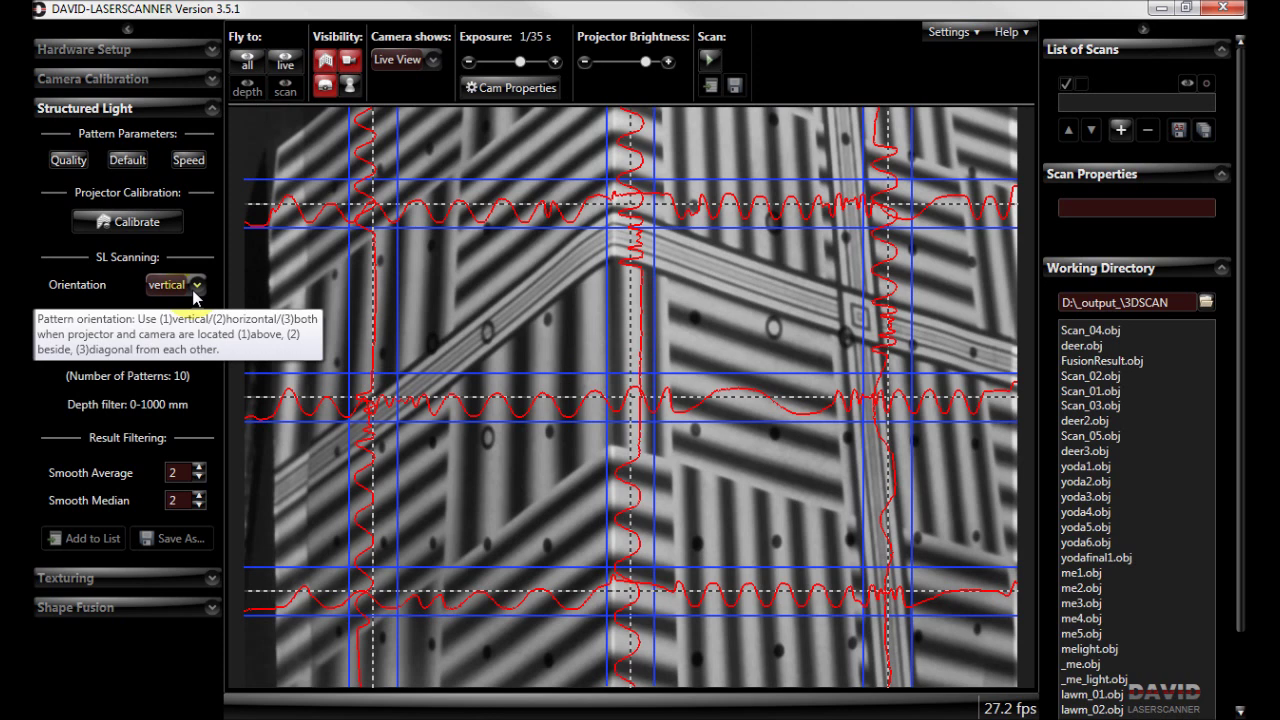
left_click(195, 288)
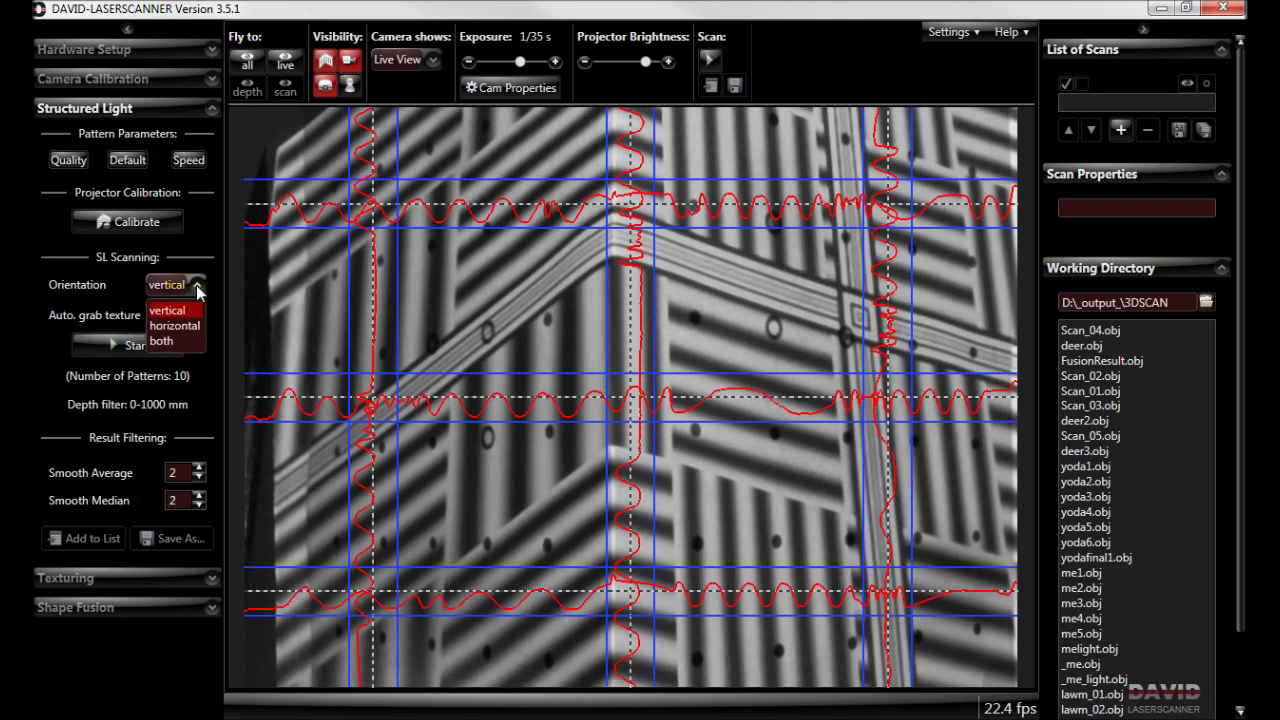
left_click(213, 284)
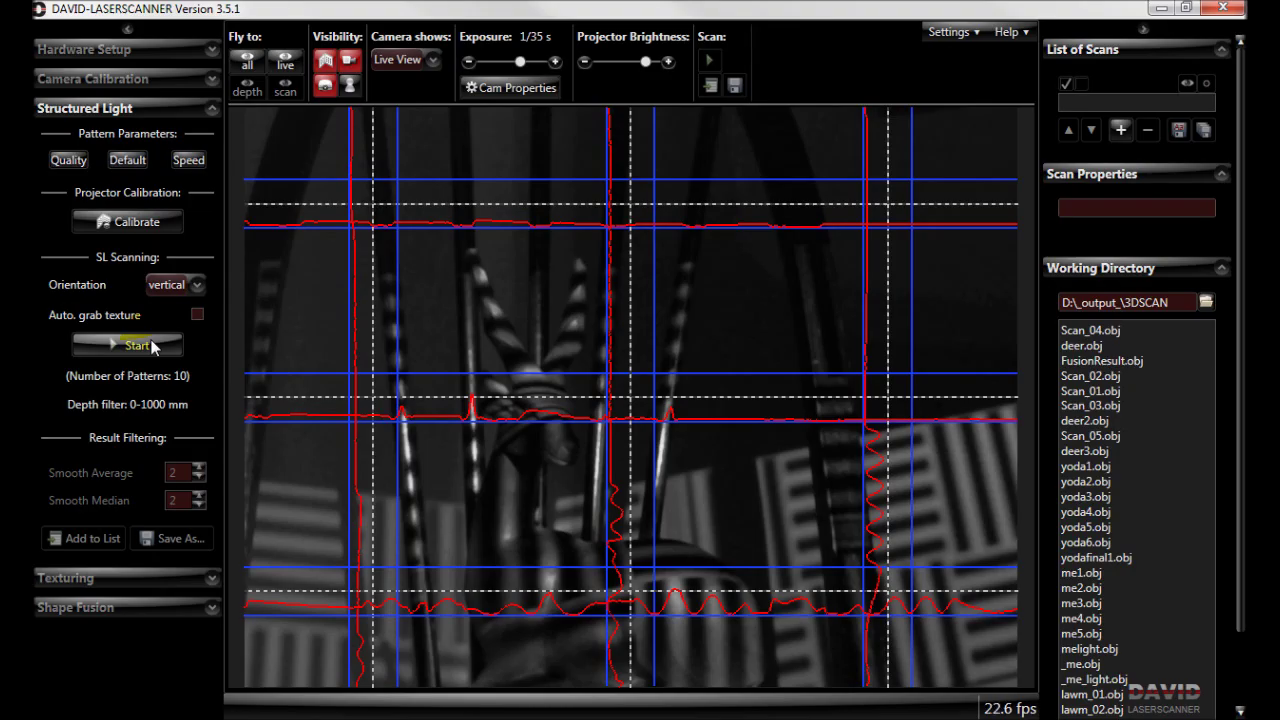
Show the finished deer scan, then orbit, zoom and pan to centre it.
left_click(137, 345)
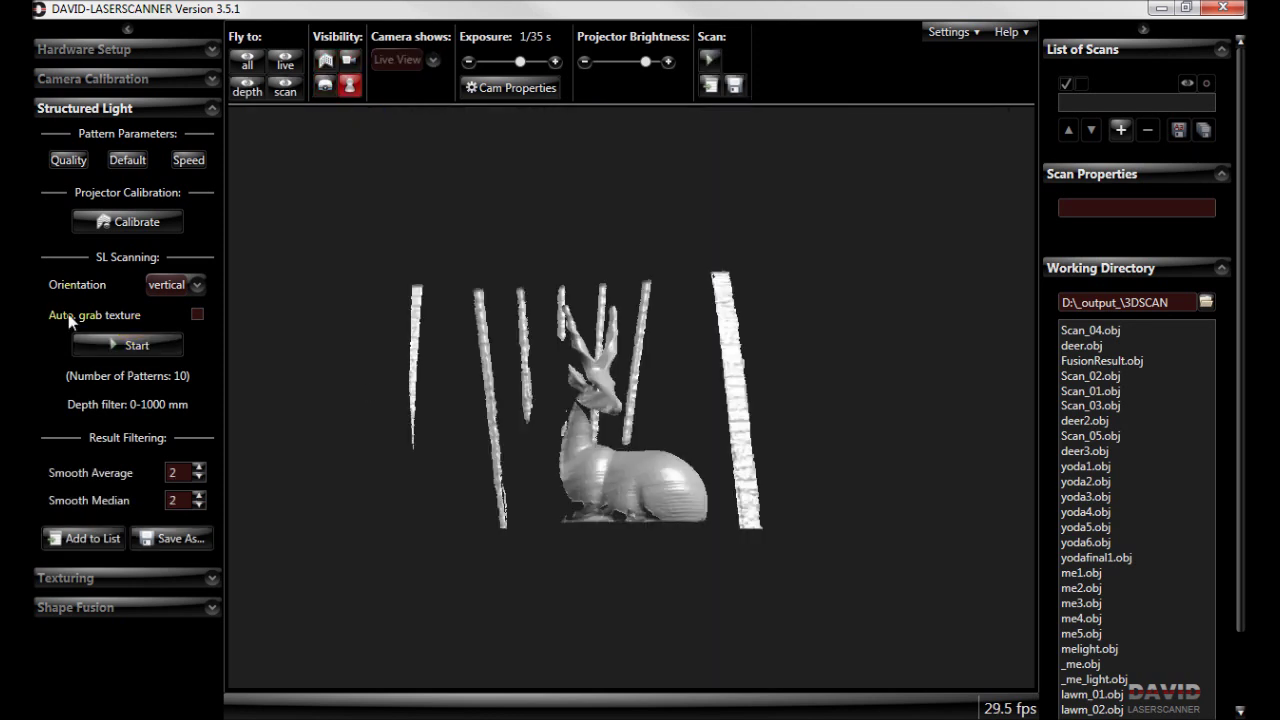
left_click_drag(558, 396, 577, 397)
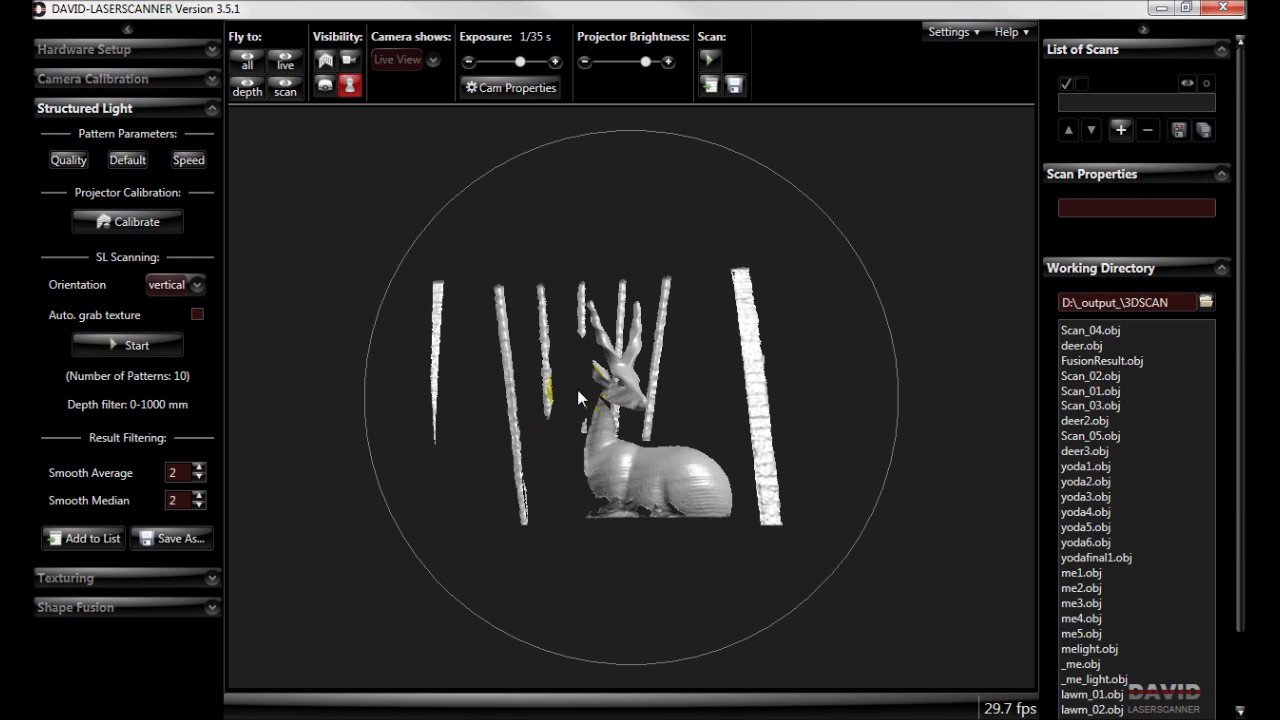
scroll(679, 484, "up", 3)
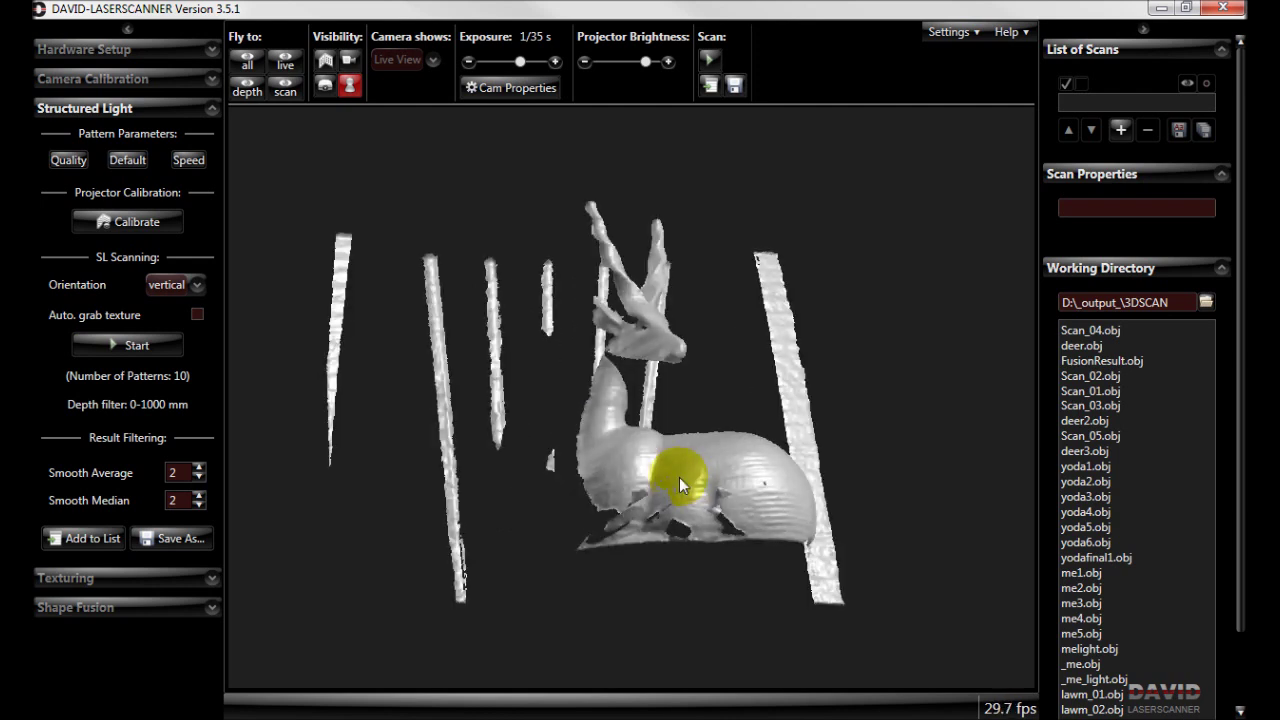
scroll(679, 477, "up", 3)
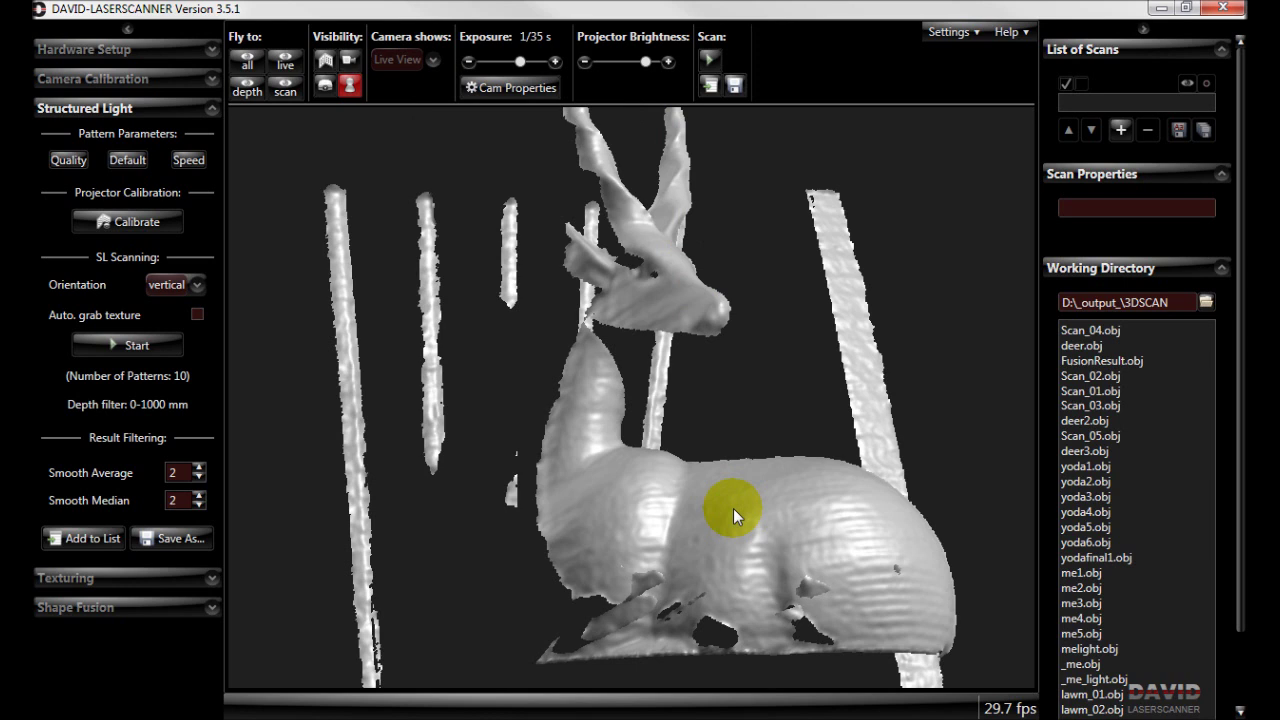
left_click_drag(733, 508, 666, 502)
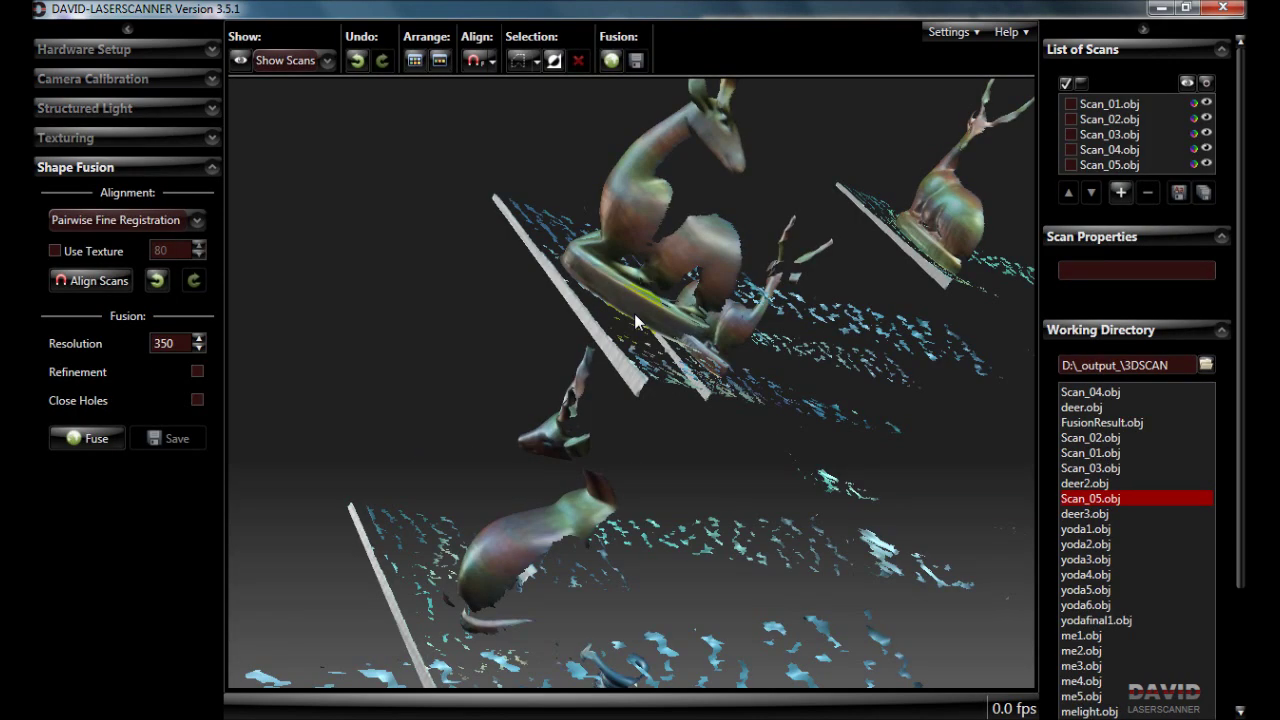
Turn the loaded scans side-on and select unwanted points on a deer scan.
left_click_drag(657, 272, 678, 332)
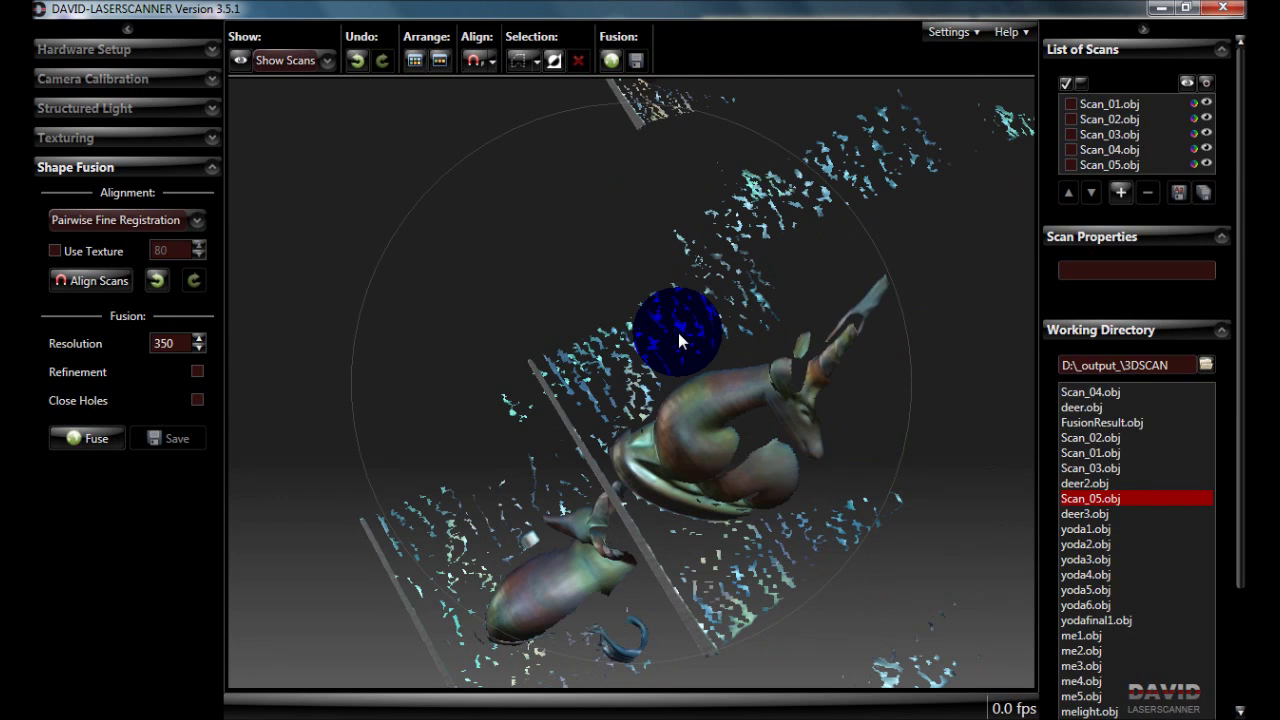
left_click_drag(678, 332, 659, 401)
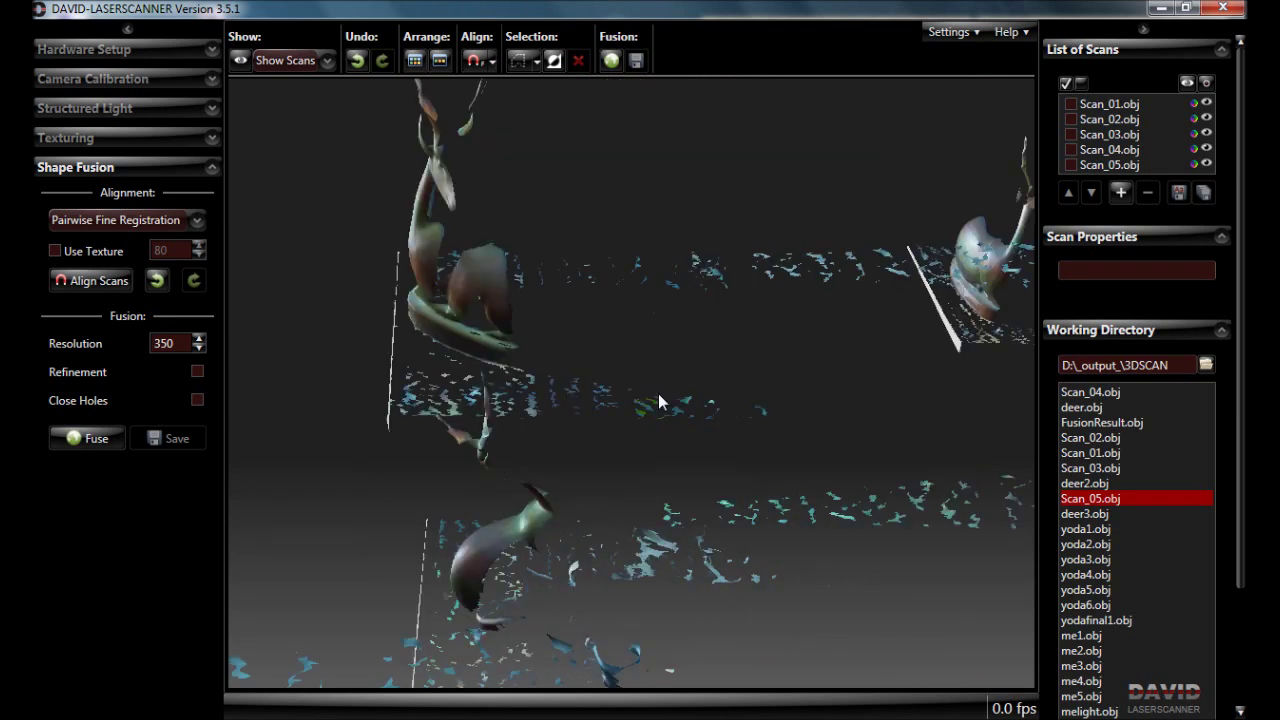
scroll(658, 393, "down", 5)
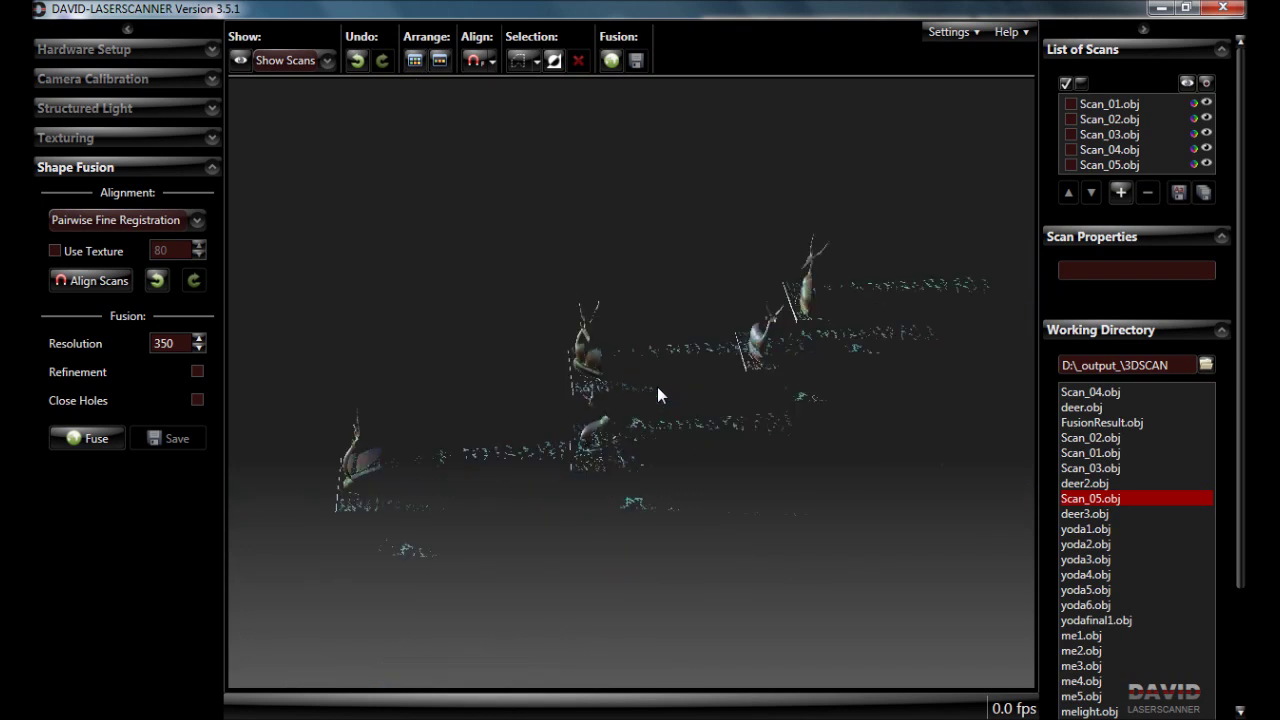
left_click(517, 63)
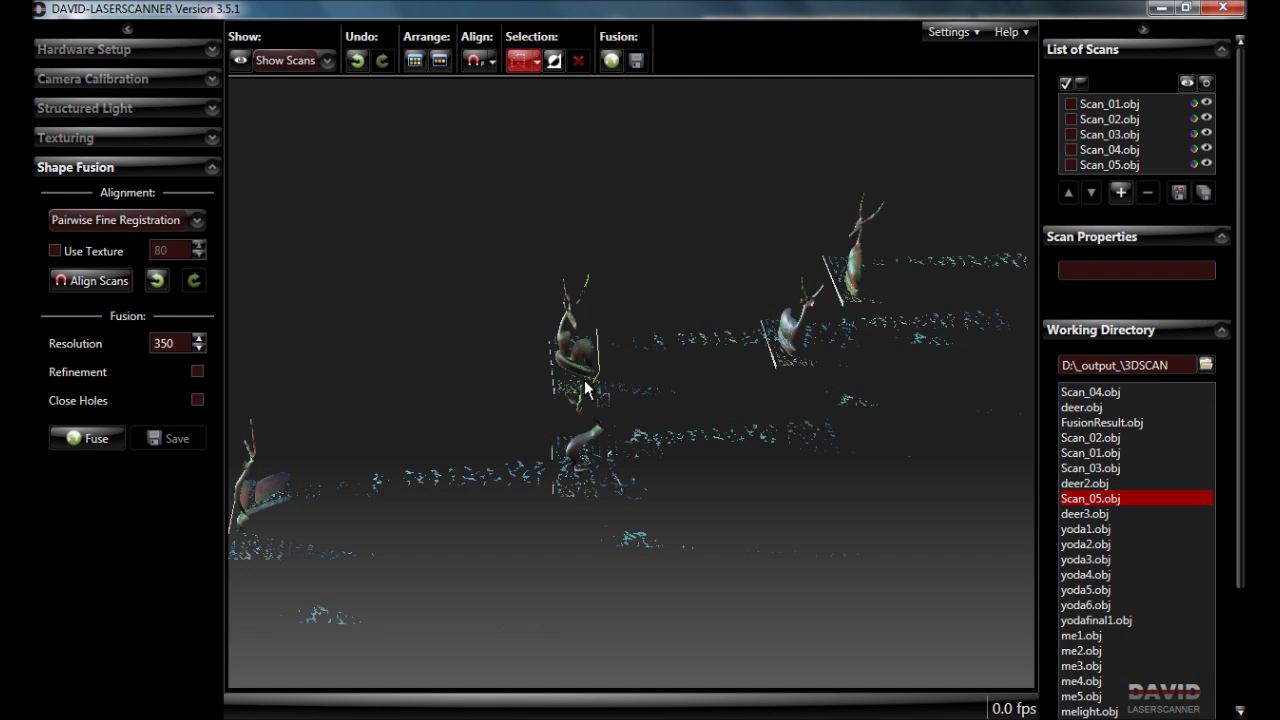
left_click_drag(558, 338, 551, 331)
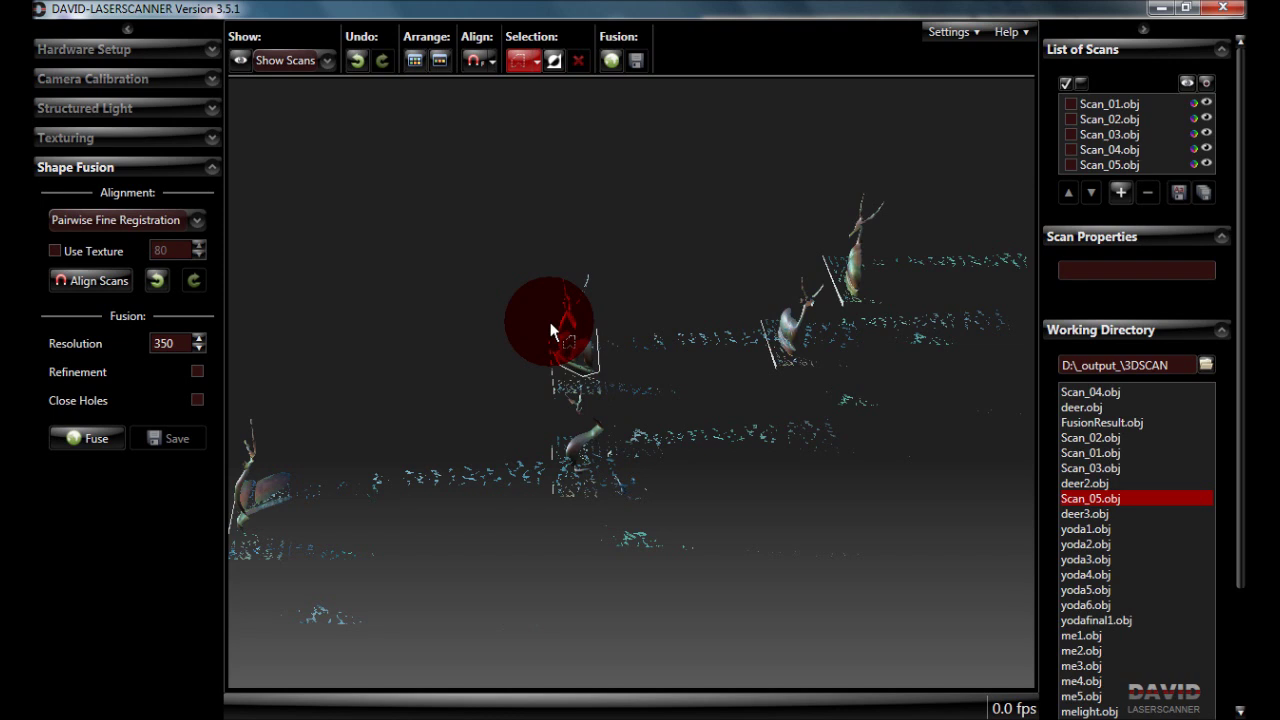
left_click_drag(551, 331, 540, 321)
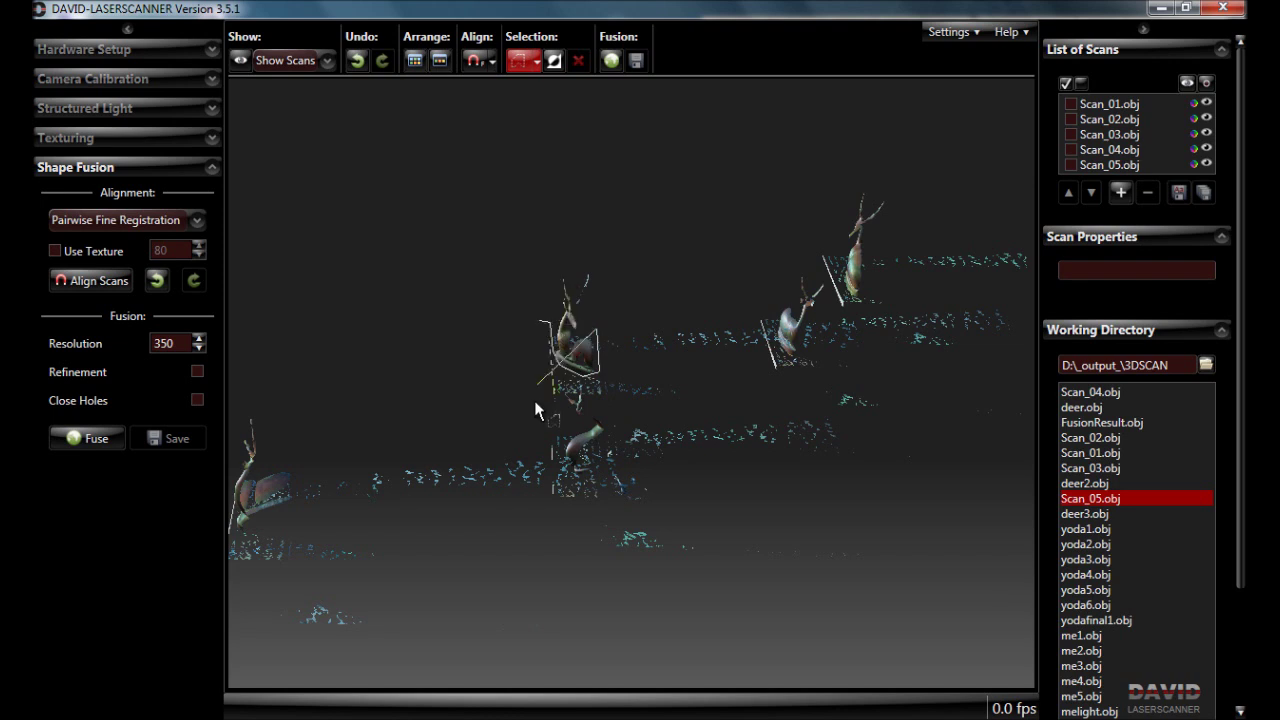
Reposition the lower deer scan and rotate the view around the two remaining scans.
left_click_drag(575, 433, 699, 314)
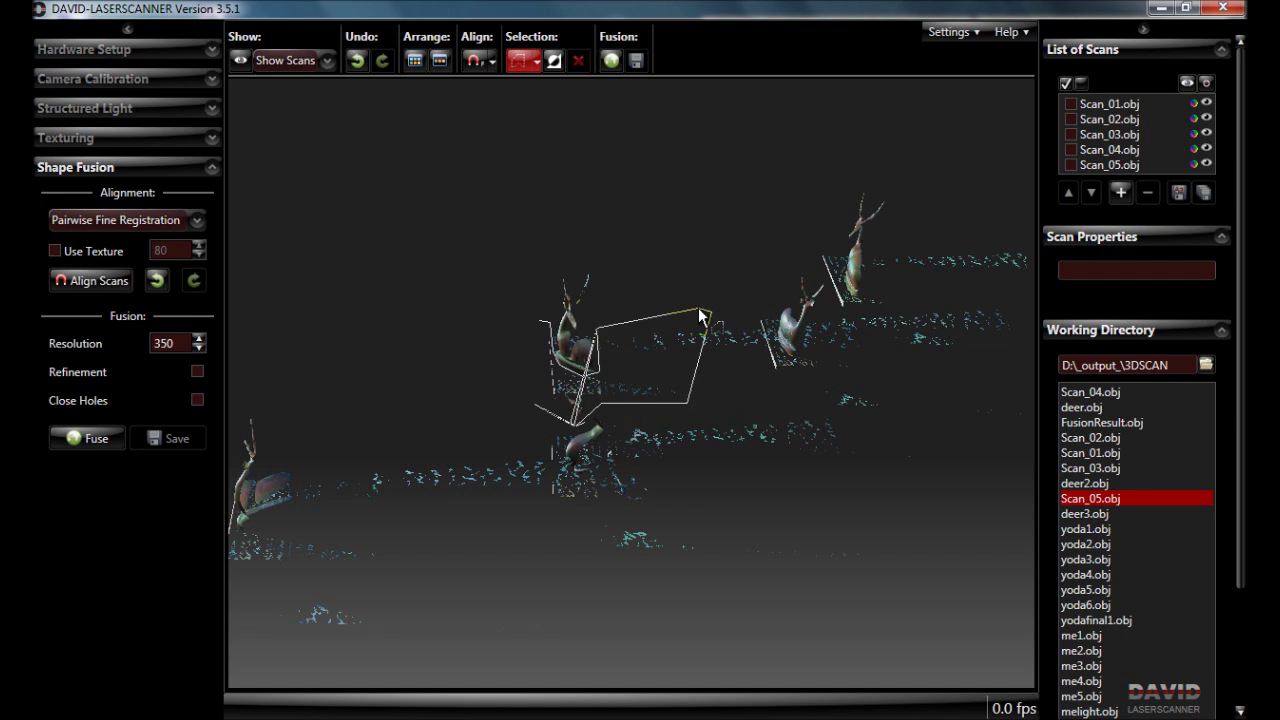
left_click_drag(698, 307, 580, 388)
scroll(580, 388, "up", 5)
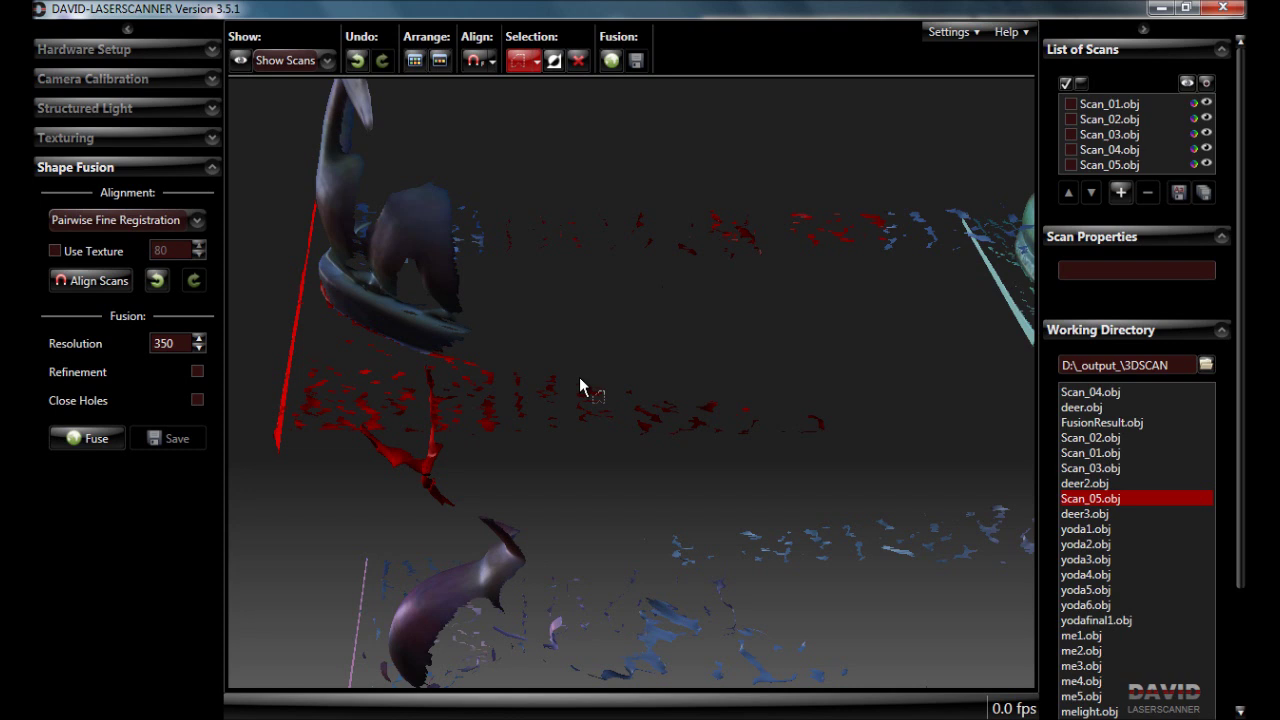
scroll(648, 418, "down", 5)
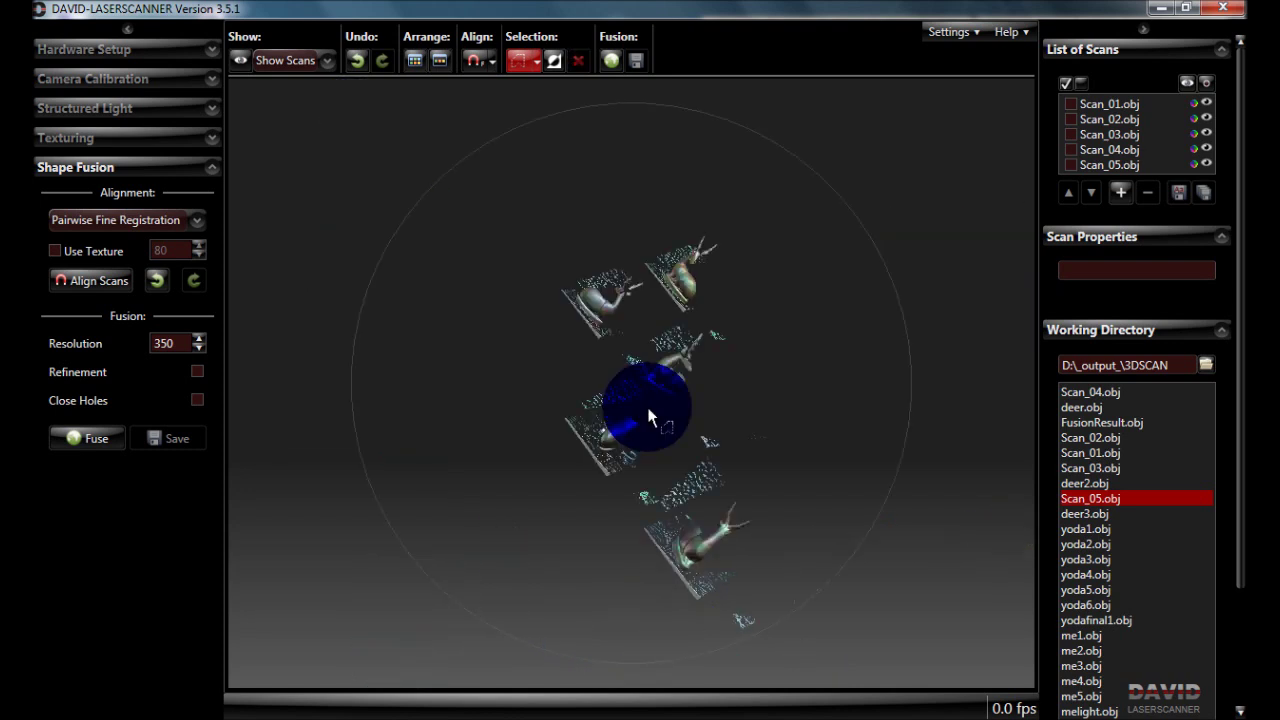
left_click_drag(648, 418, 633, 441)
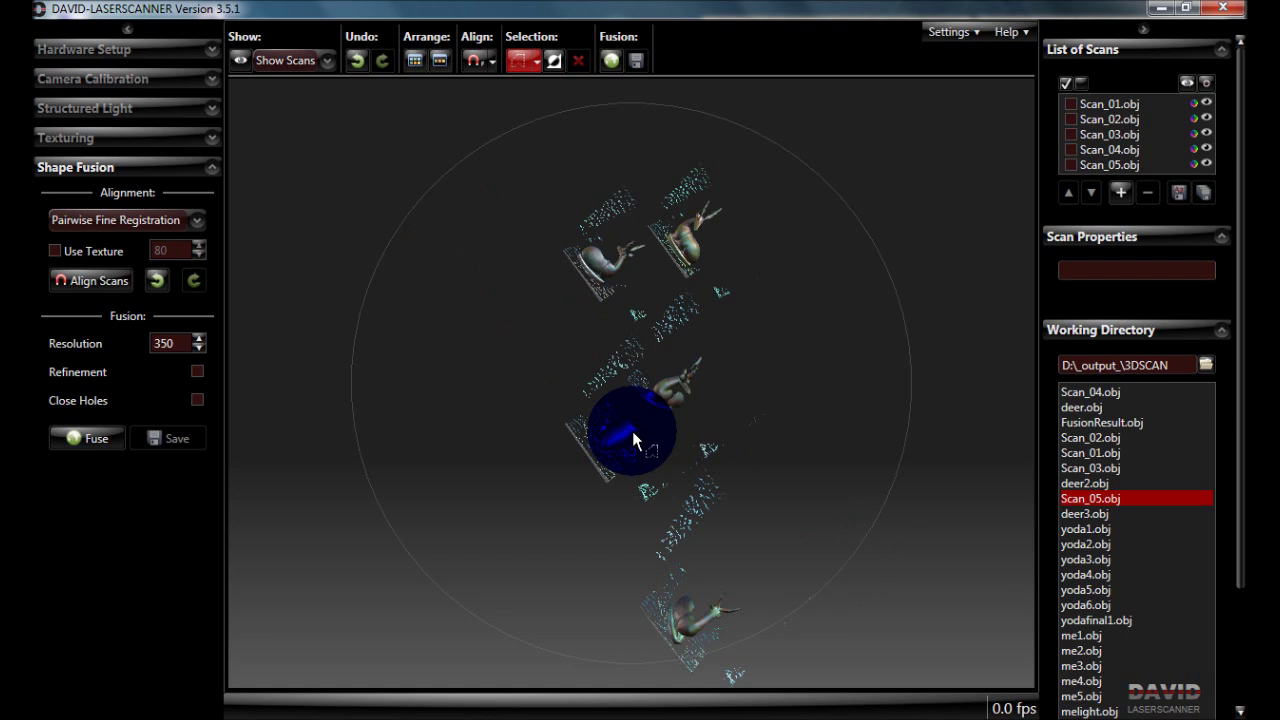
left_click_drag(632, 431, 629, 426)
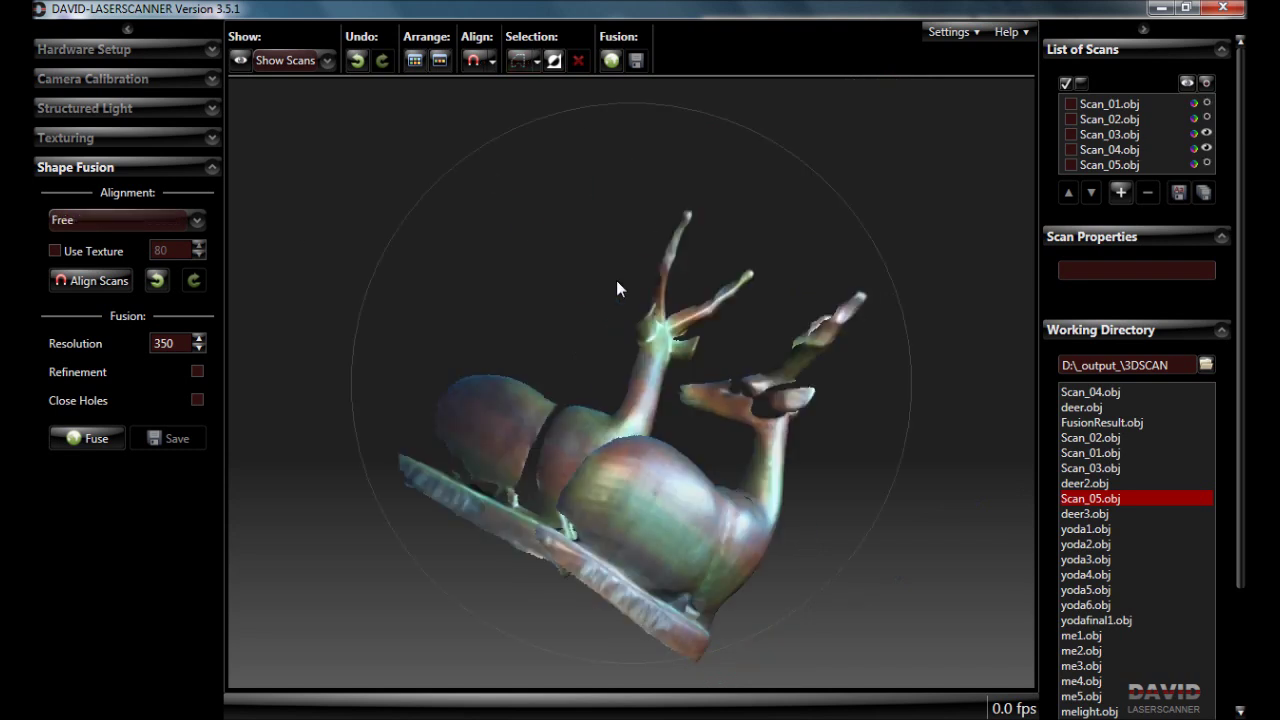
left_click_drag(616, 280, 973, 429)
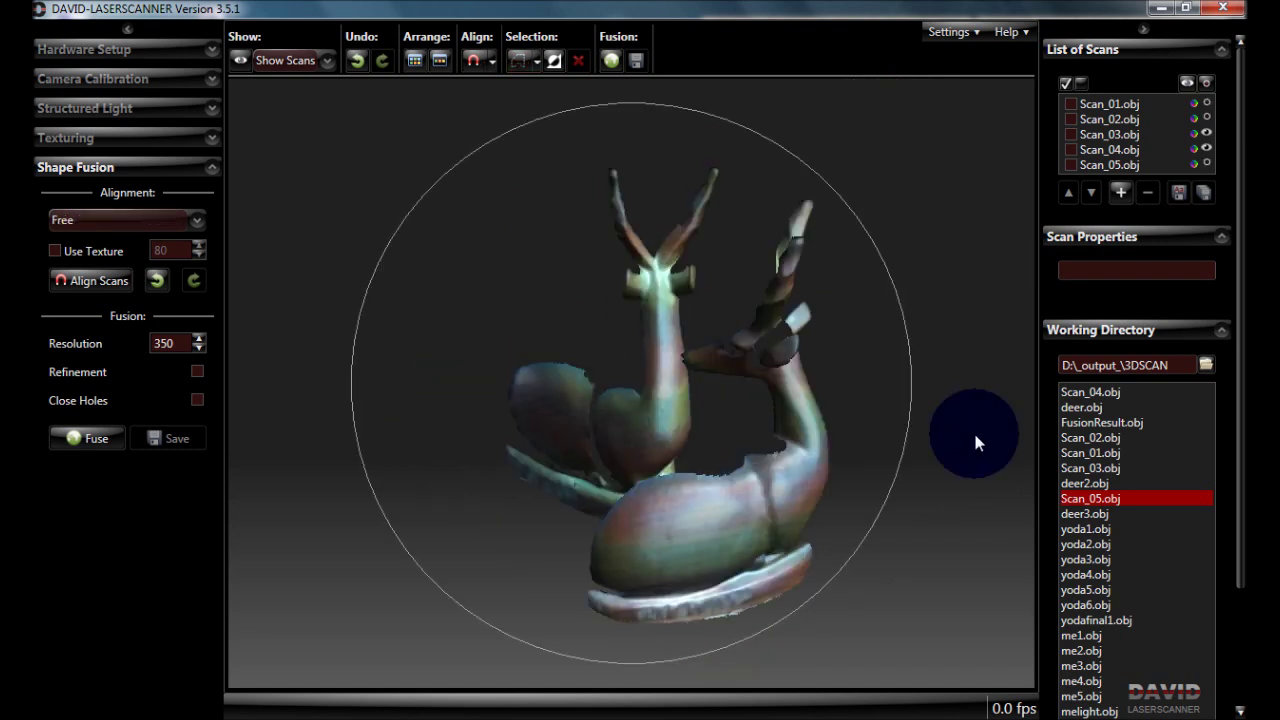
Align the back deer Scan_03 onto the front deer Scan_04 with Align Scans.
left_click_drag(973, 429, 868, 444)
right_click_drag(750, 458, 715, 465)
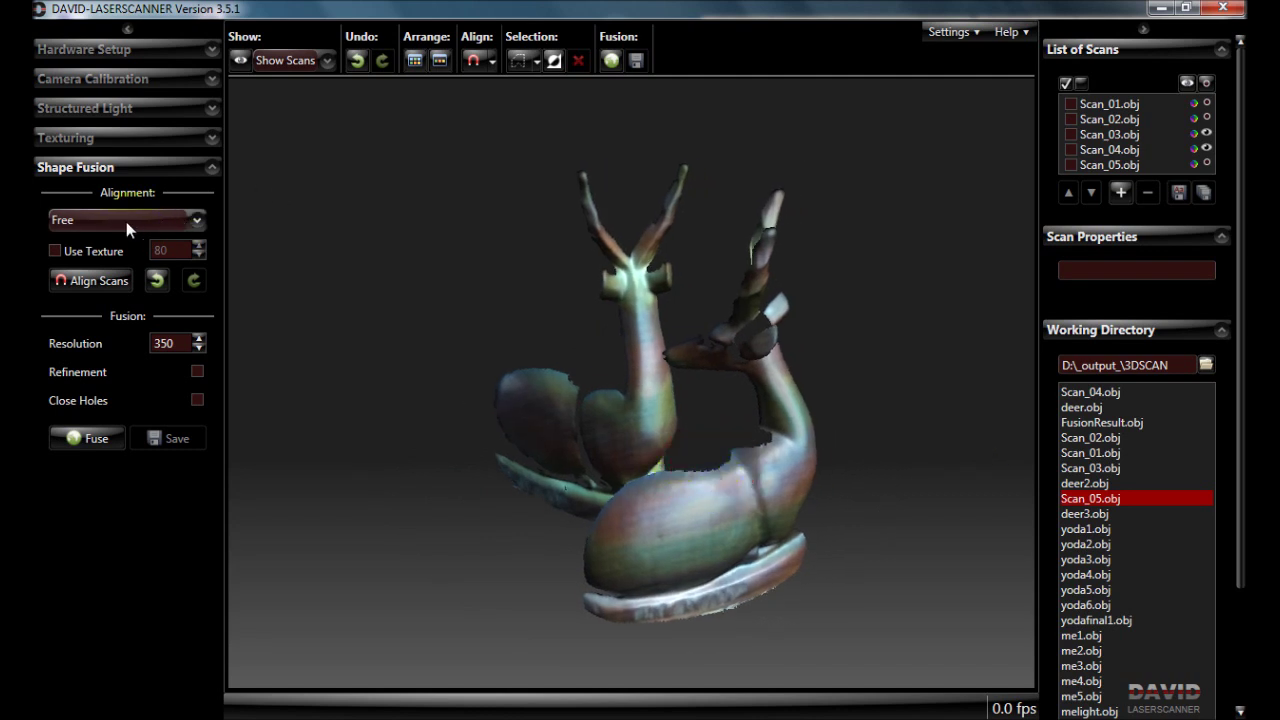
left_click(99, 279)
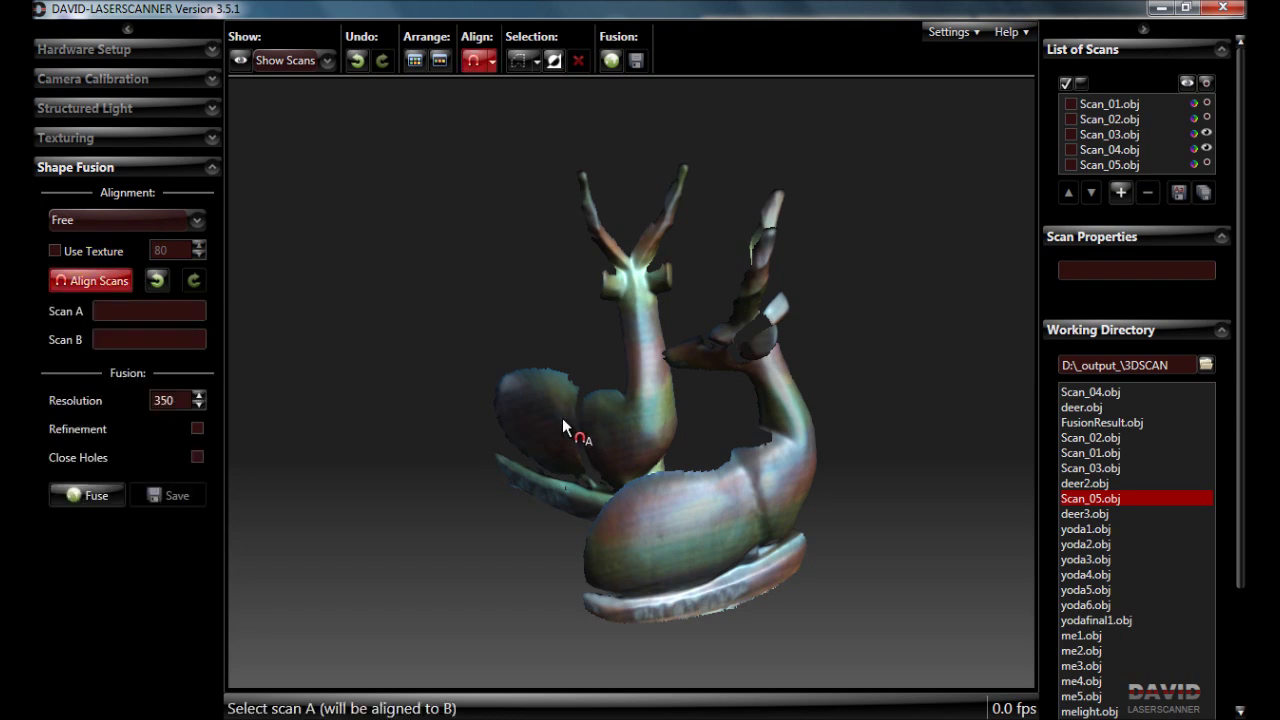
left_click(562, 418)
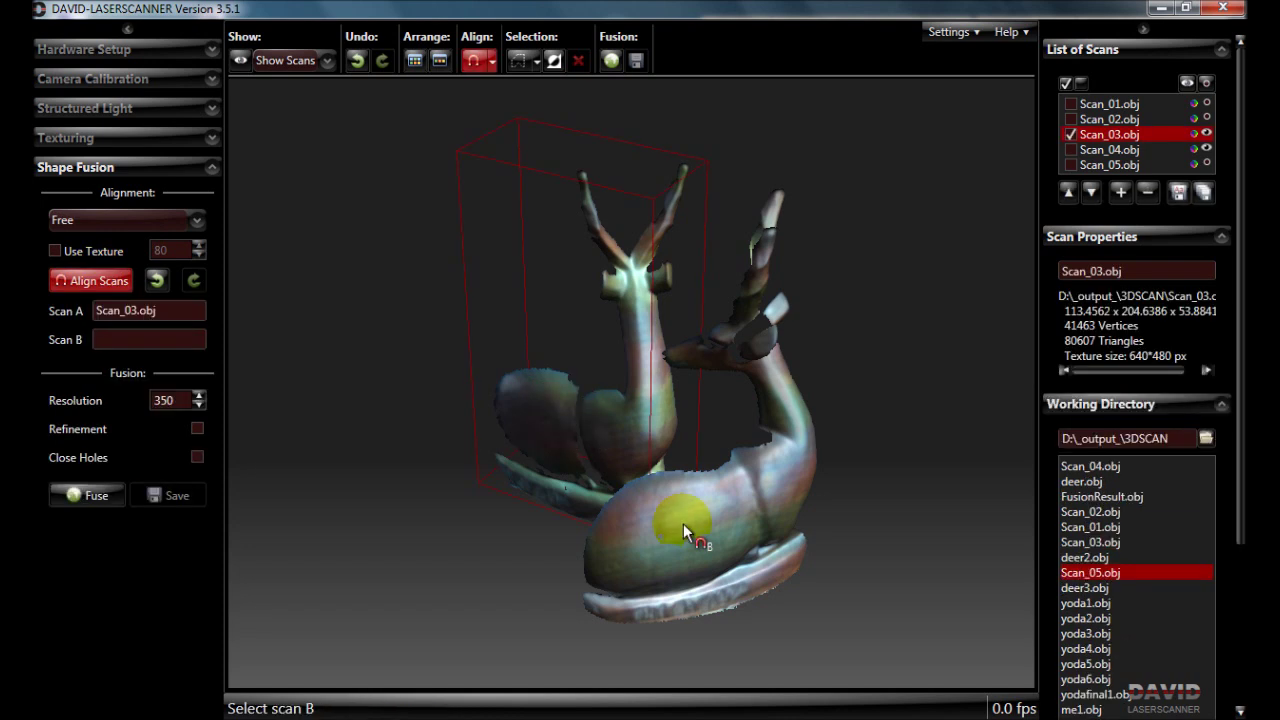
left_click(683, 523)
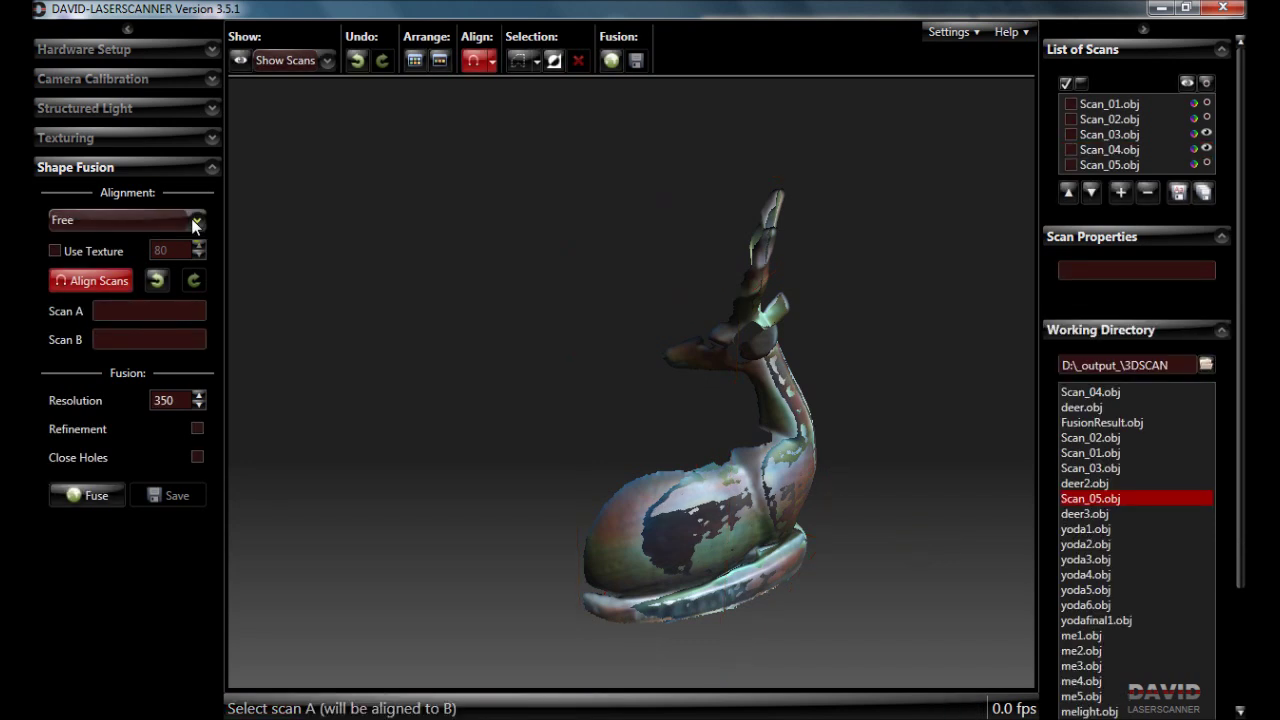
left_click_drag(630, 380, 651, 443)
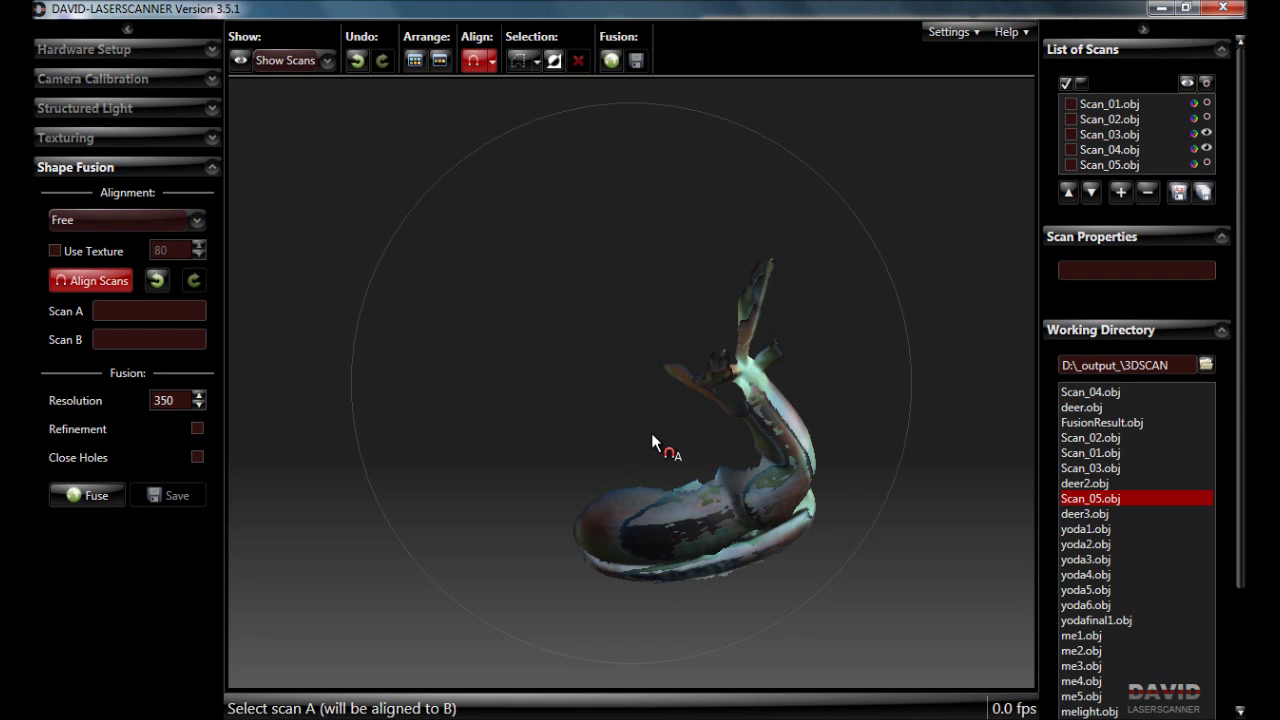
left_click_drag(651, 433, 346, 429)
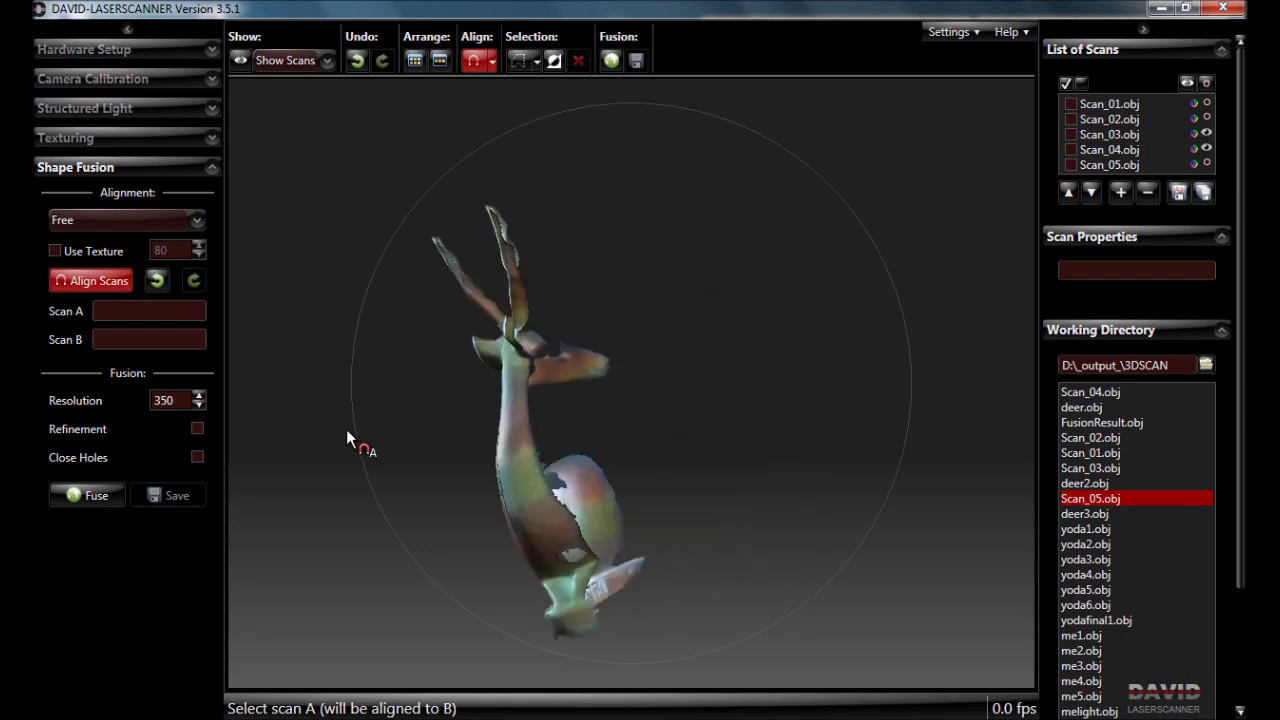
left_click(414, 60)
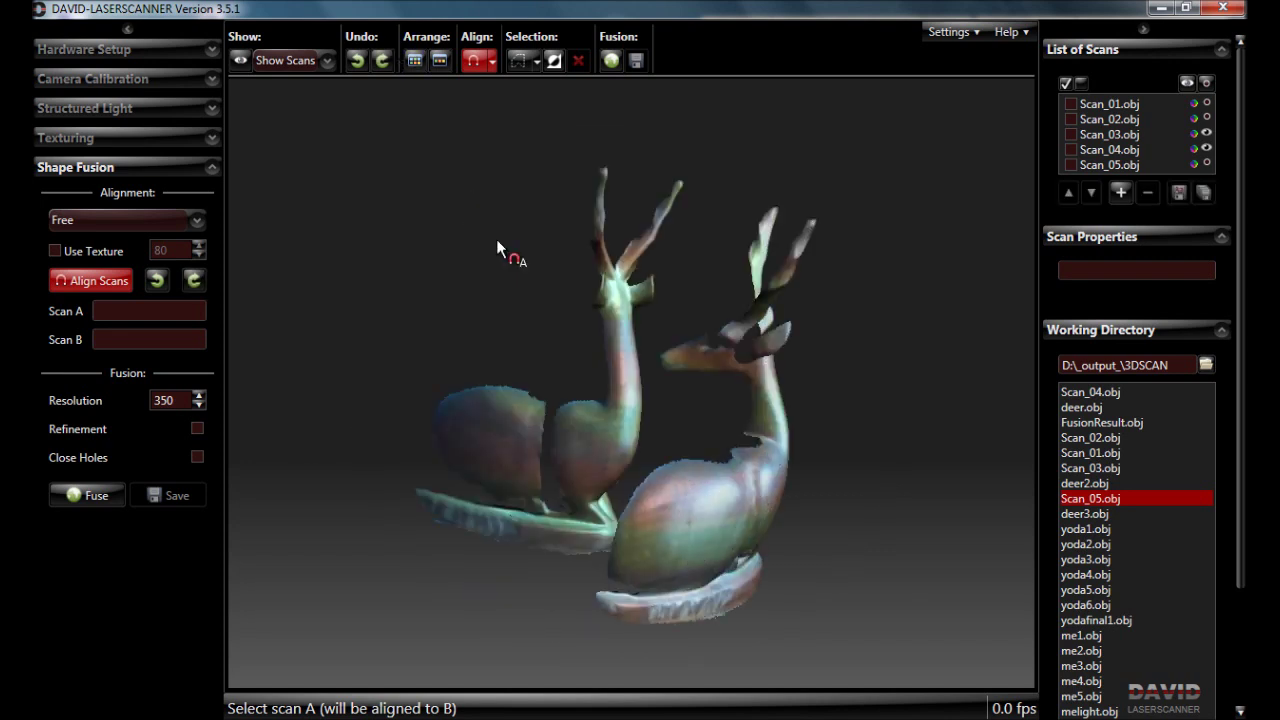
left_click(380, 60)
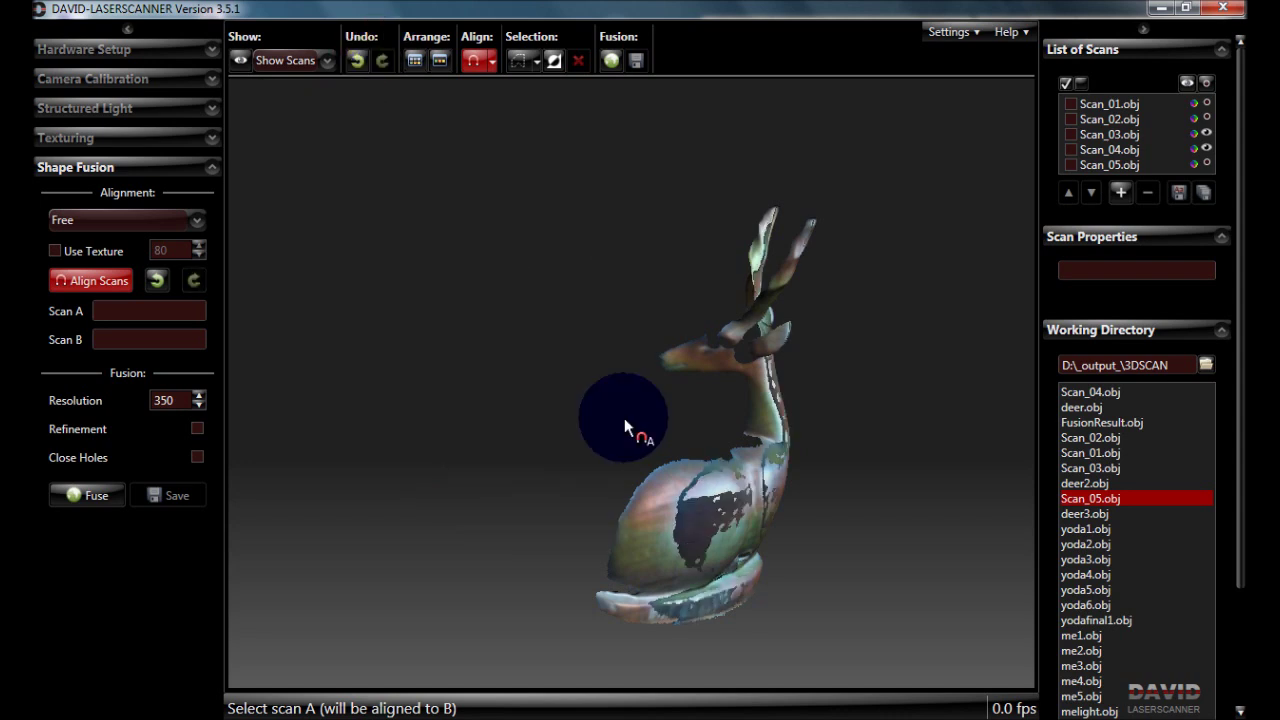
right_click_drag(624, 418, 545, 423)
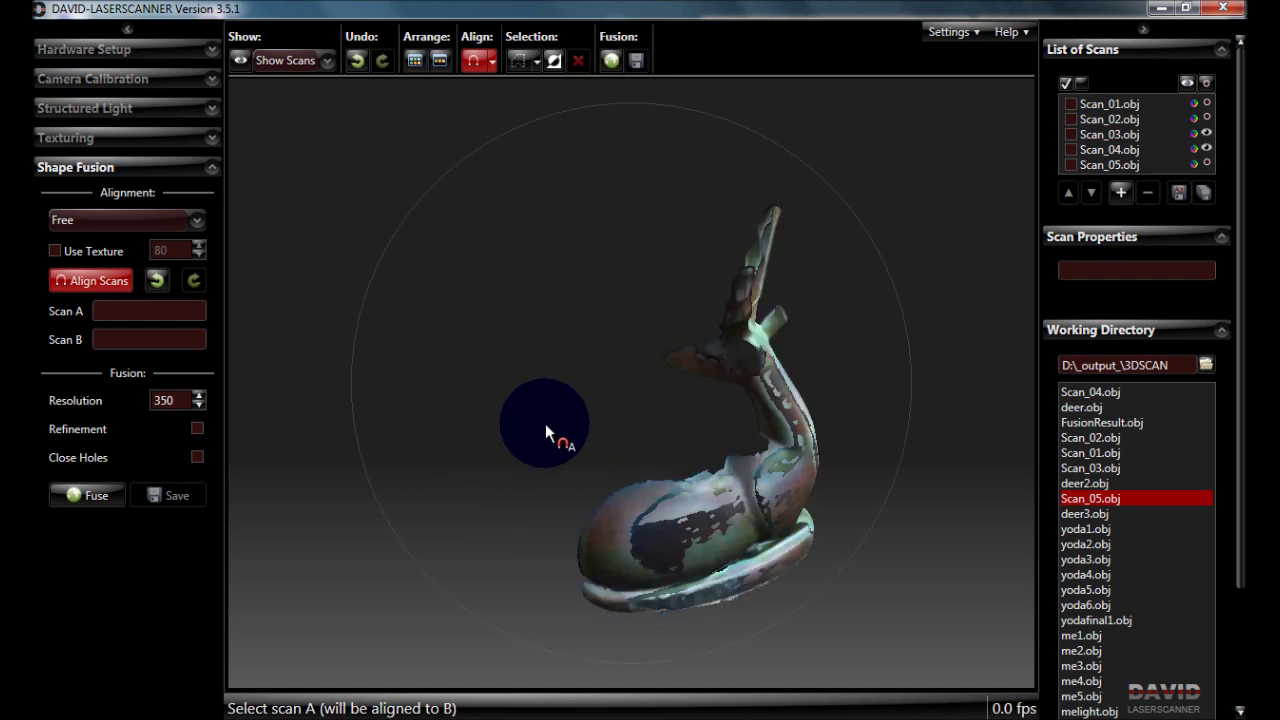
right_click_drag(545, 423, 754, 410)
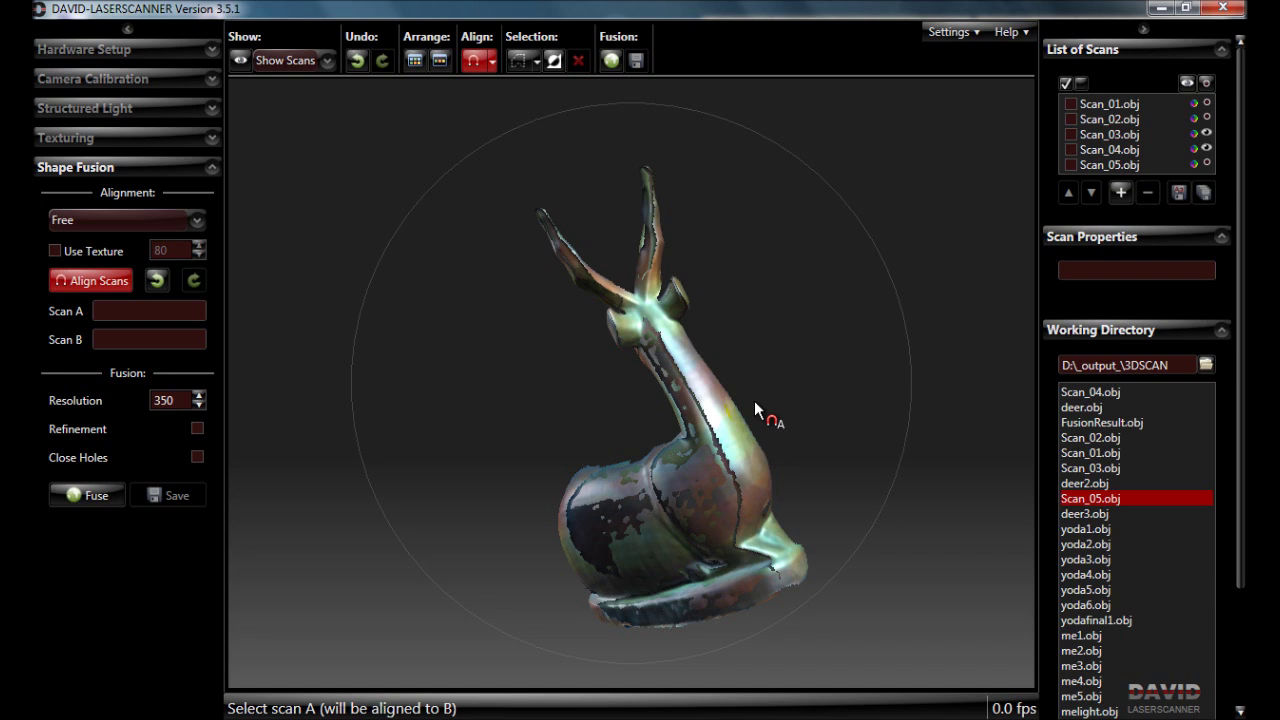
right_click_drag(555, 483, 430, 488)
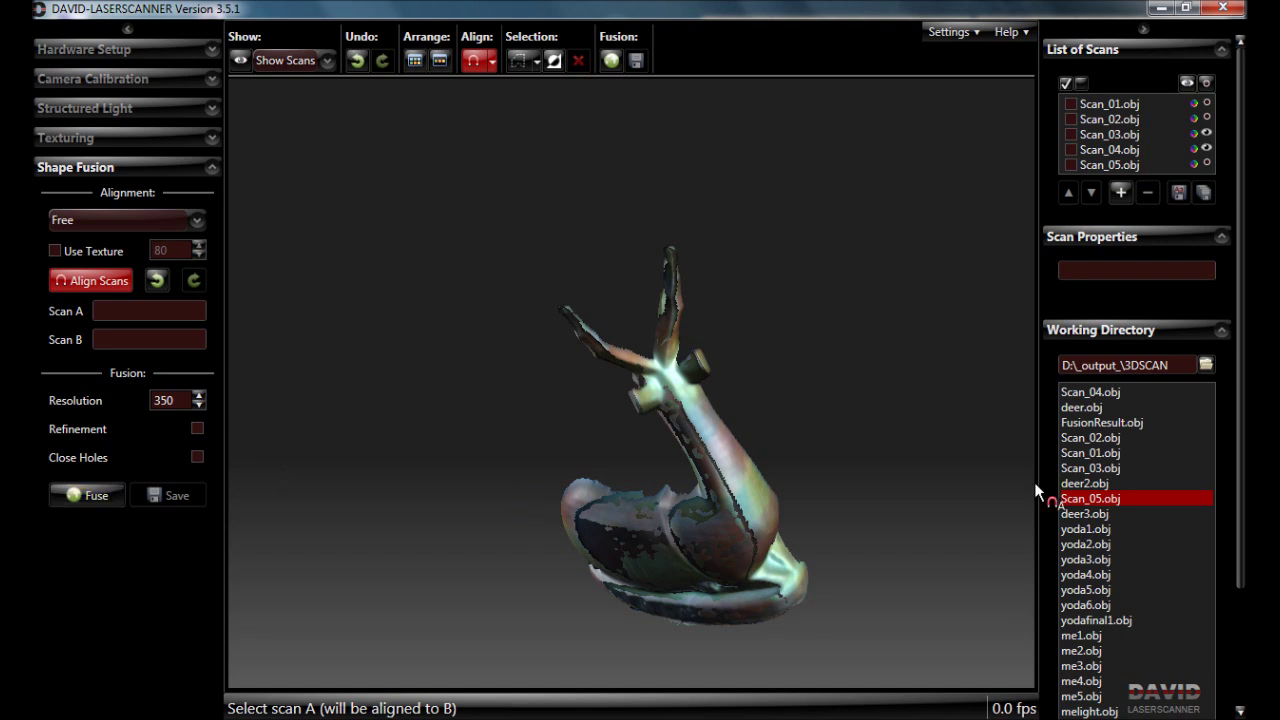
Remove all five scans from the list and load deer.obj from the working directory.
left_click(1076, 103)
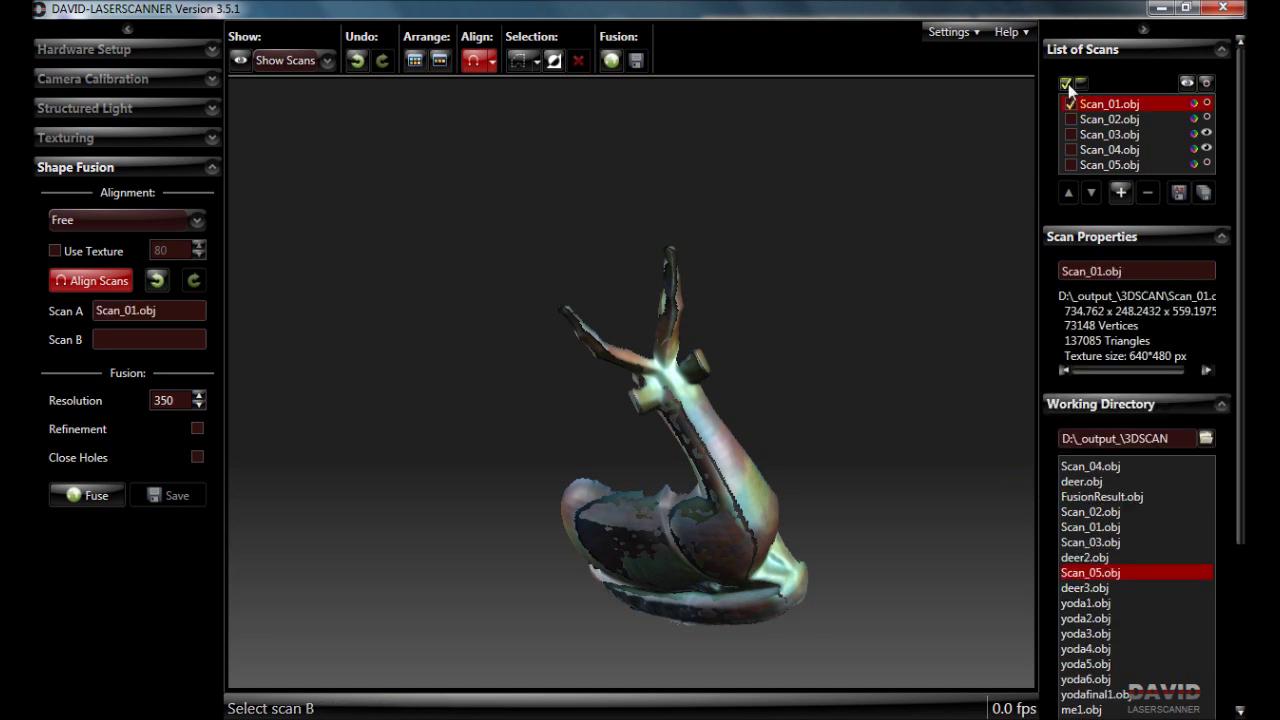
left_click(1066, 83)
left_click(1146, 192)
left_click_drag(1082, 345, 968, 481)
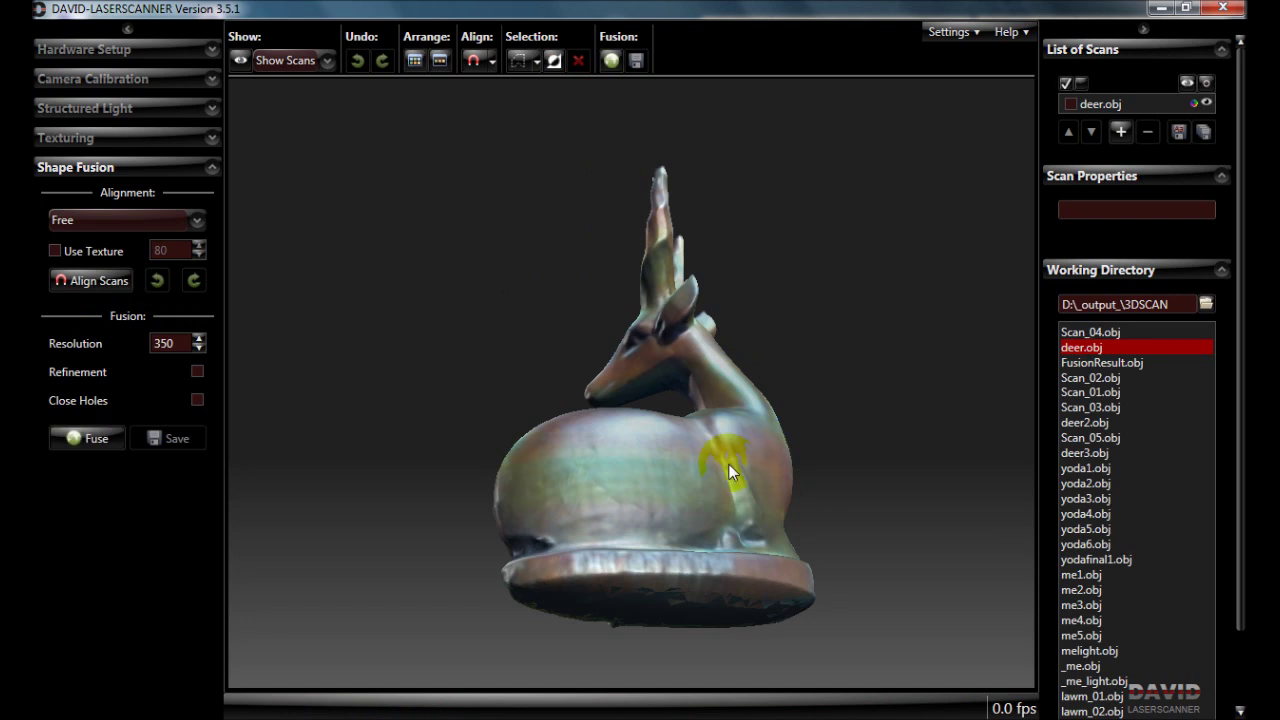
left_click_drag(688, 521, 719, 370)
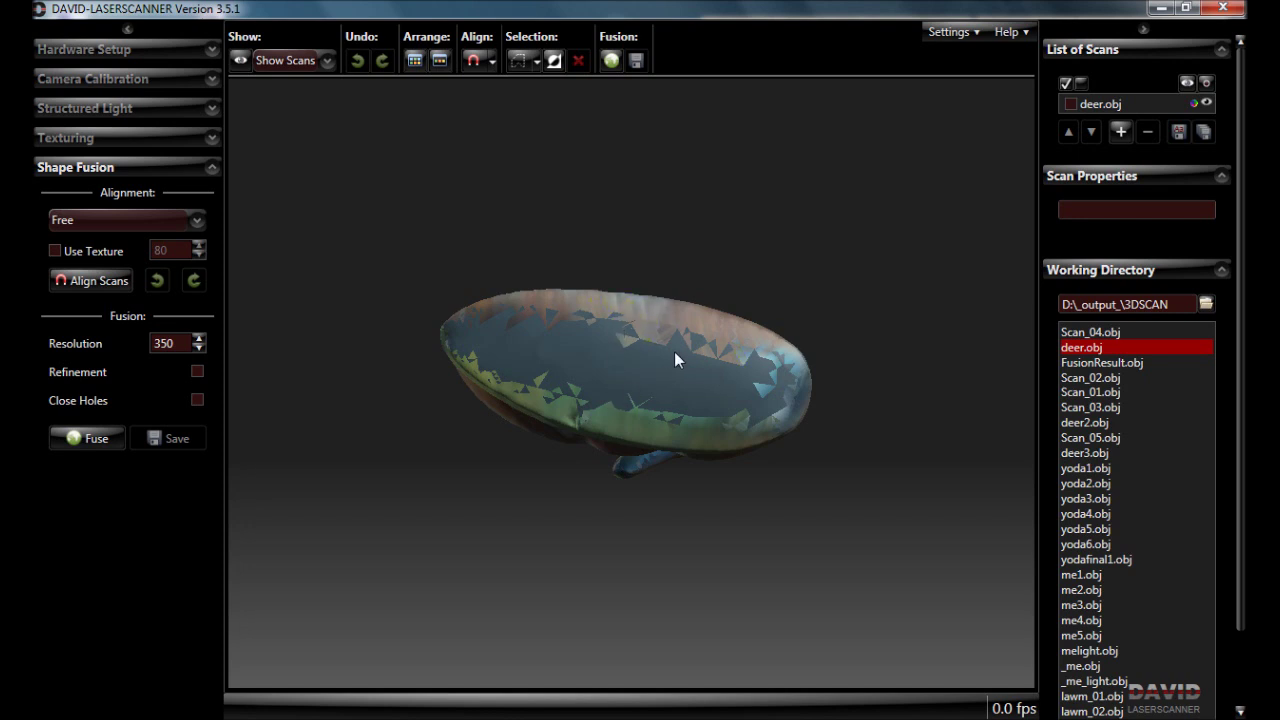
left_click_drag(675, 360, 838, 461)
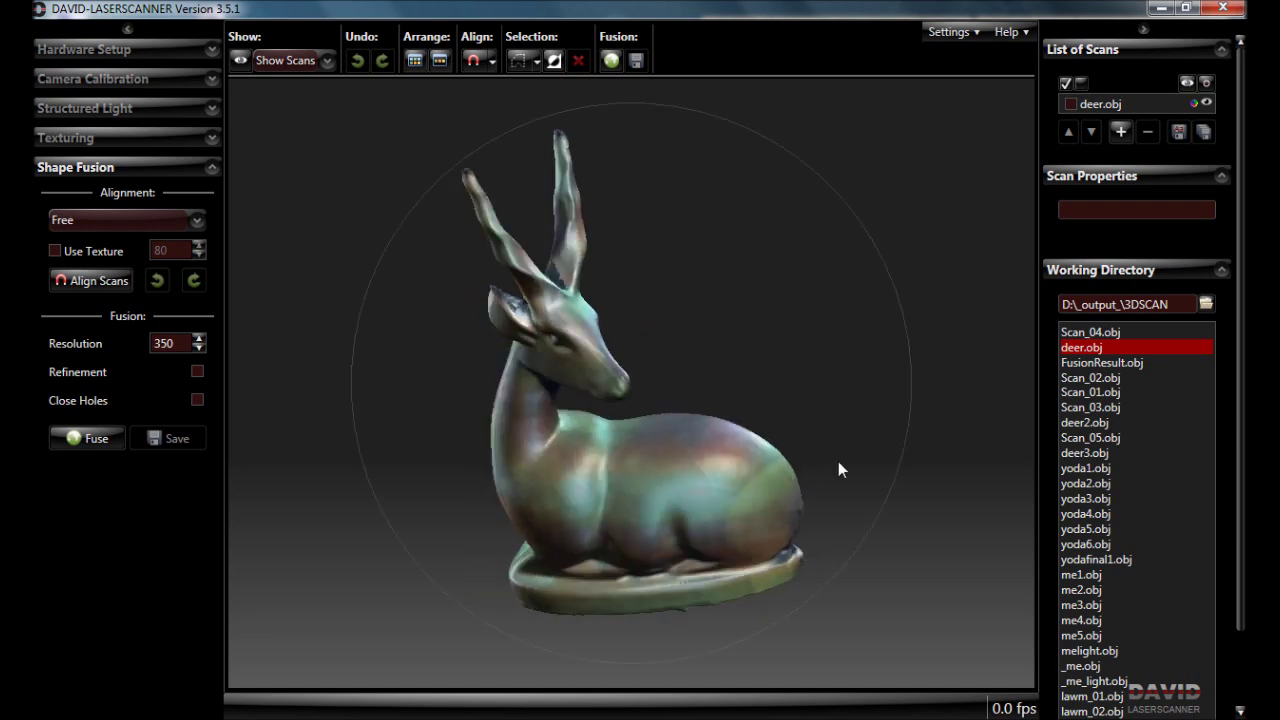
left_click_drag(838, 461, 813, 418)
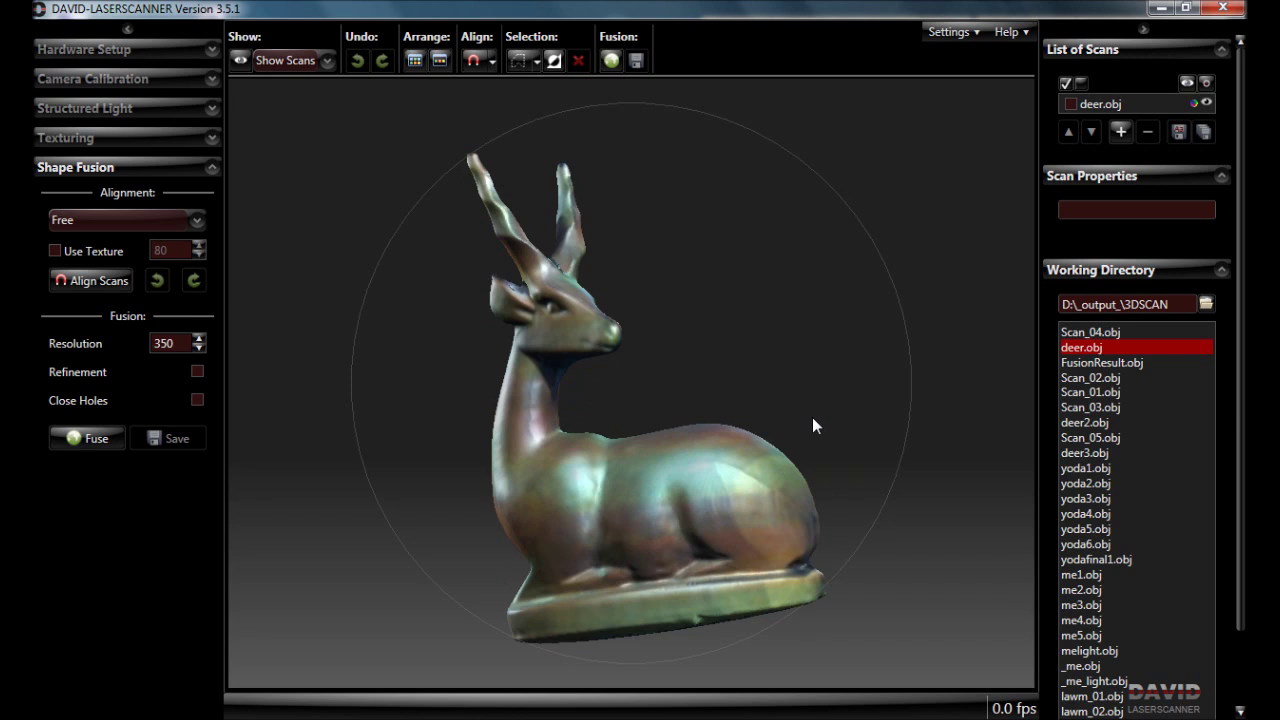
left_click_drag(813, 419, 618, 397)
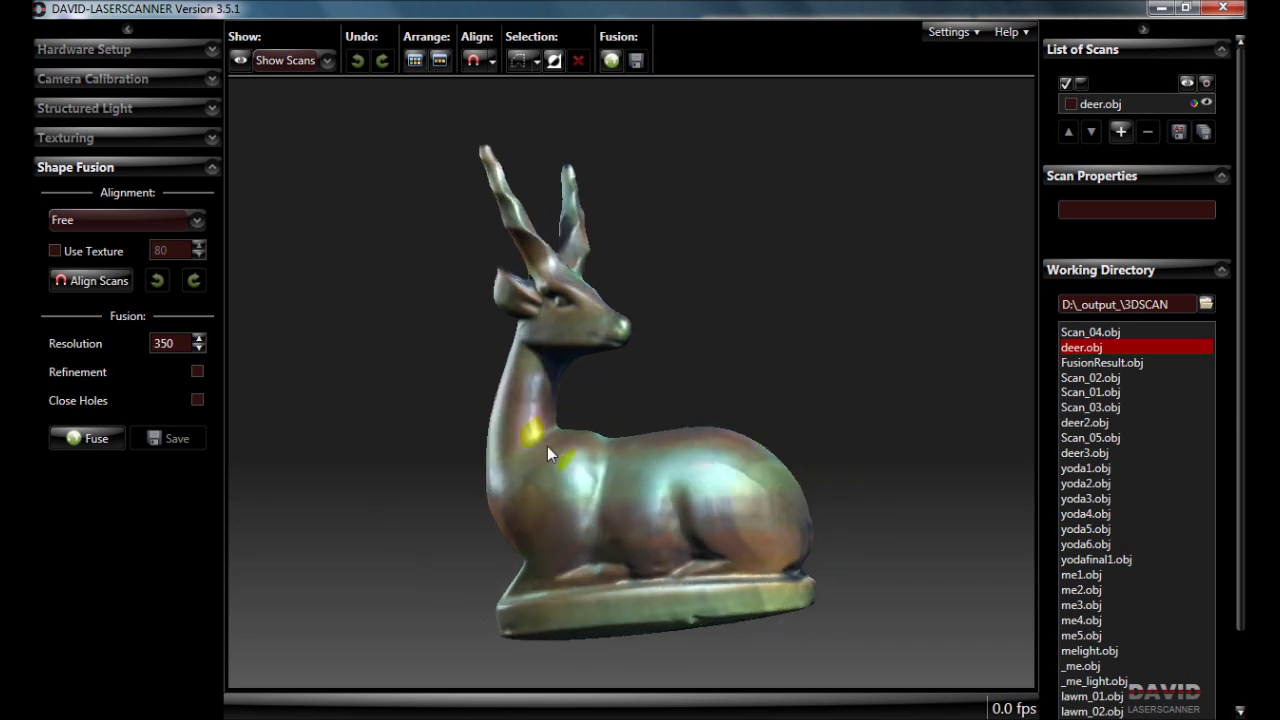
left_click_drag(761, 504, 596, 564)
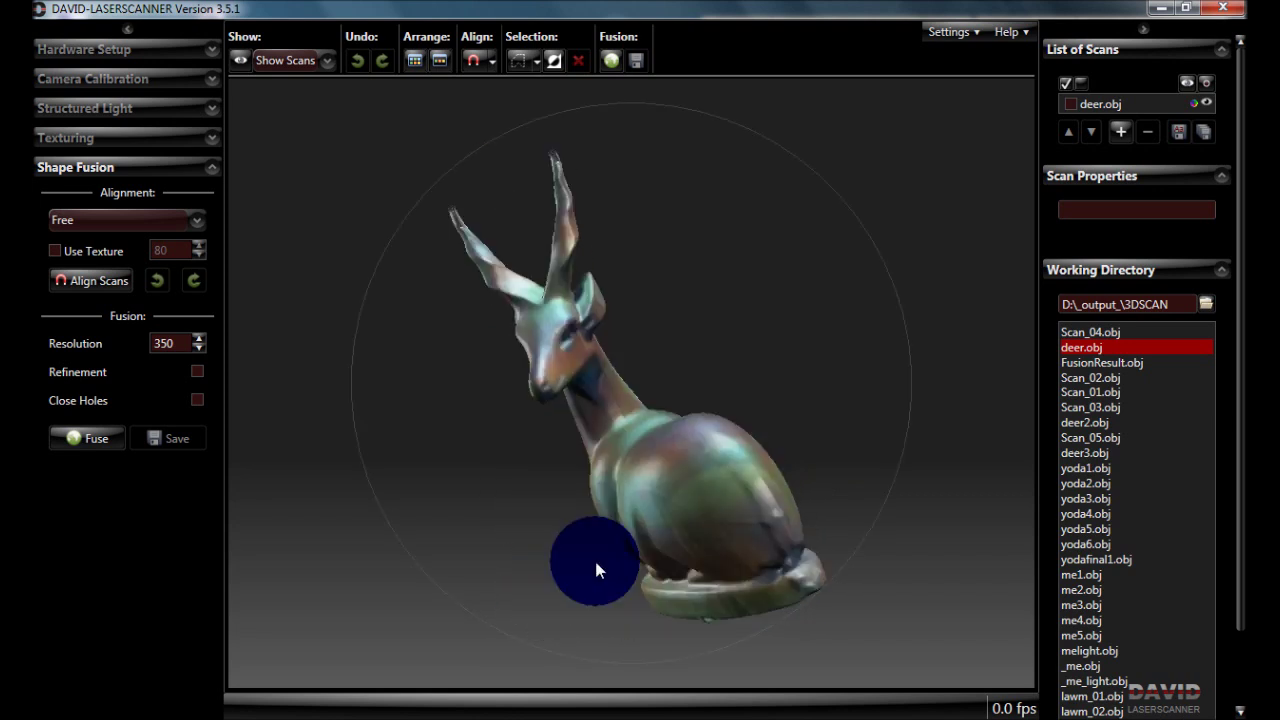
left_click_drag(596, 566, 743, 483)
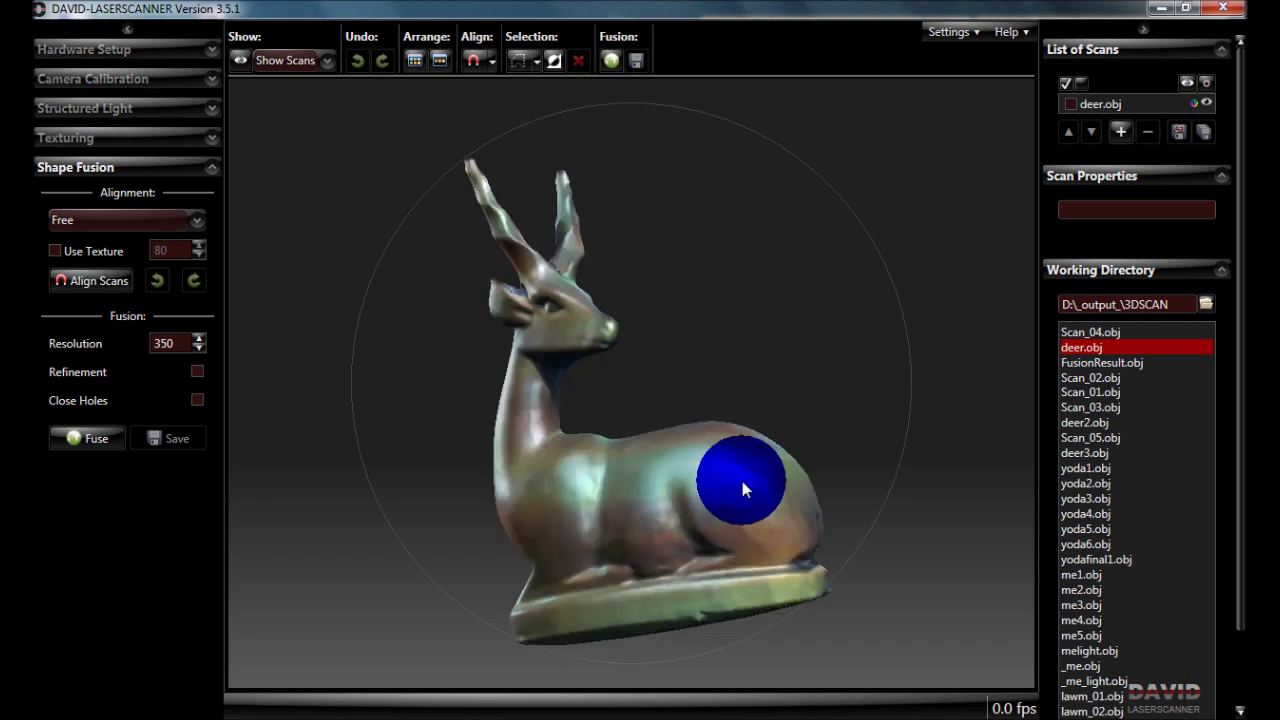
left_click_drag(742, 481, 744, 513)
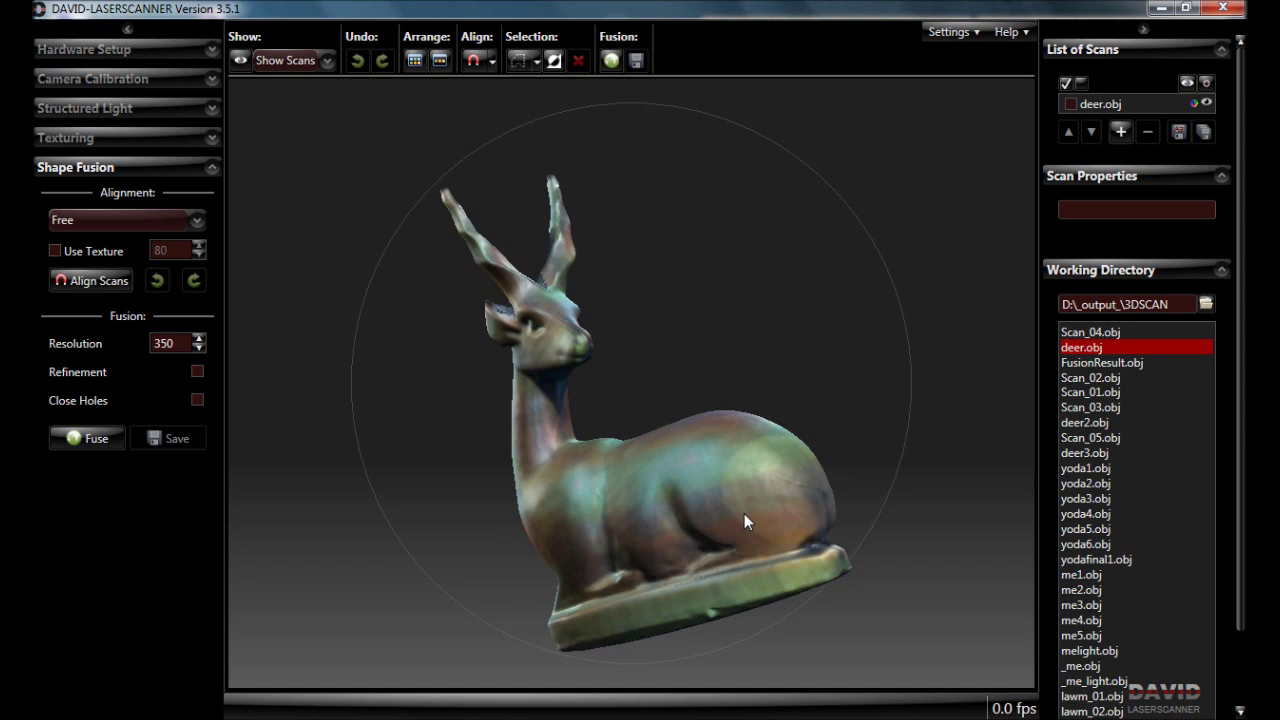
left_click_drag(744, 513, 778, 554)
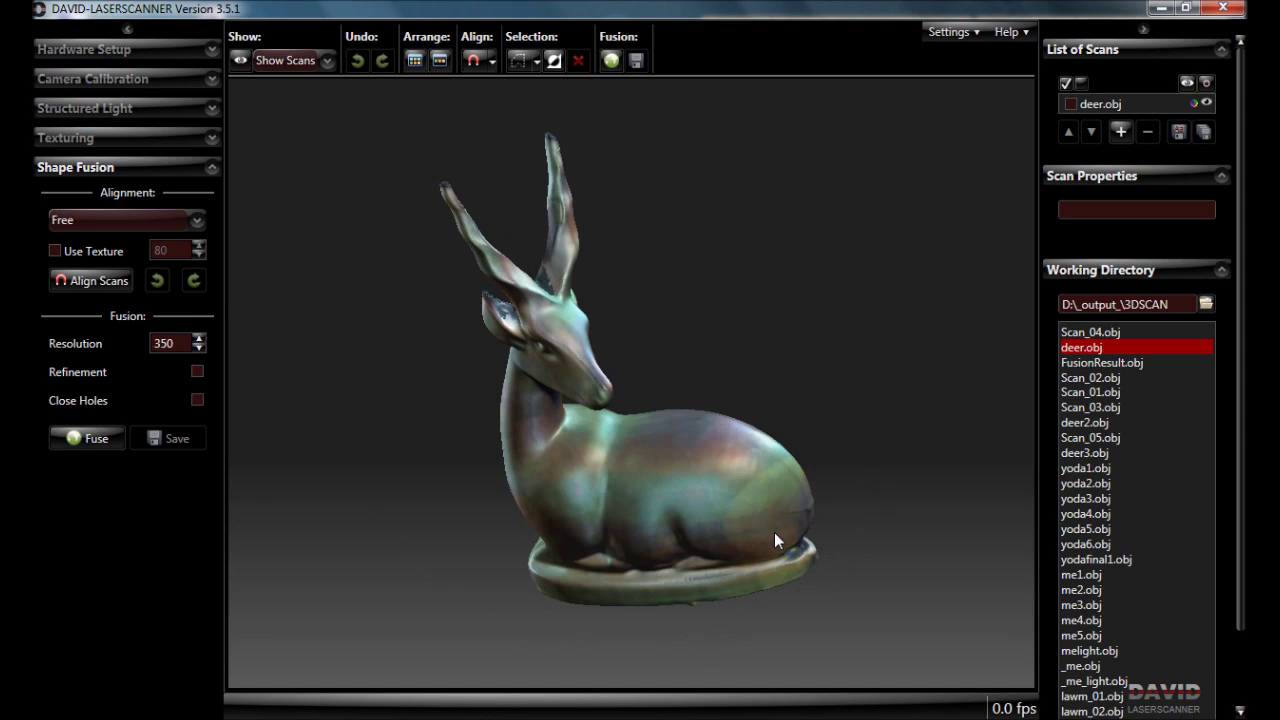
left_click_drag(712, 532, 786, 593)
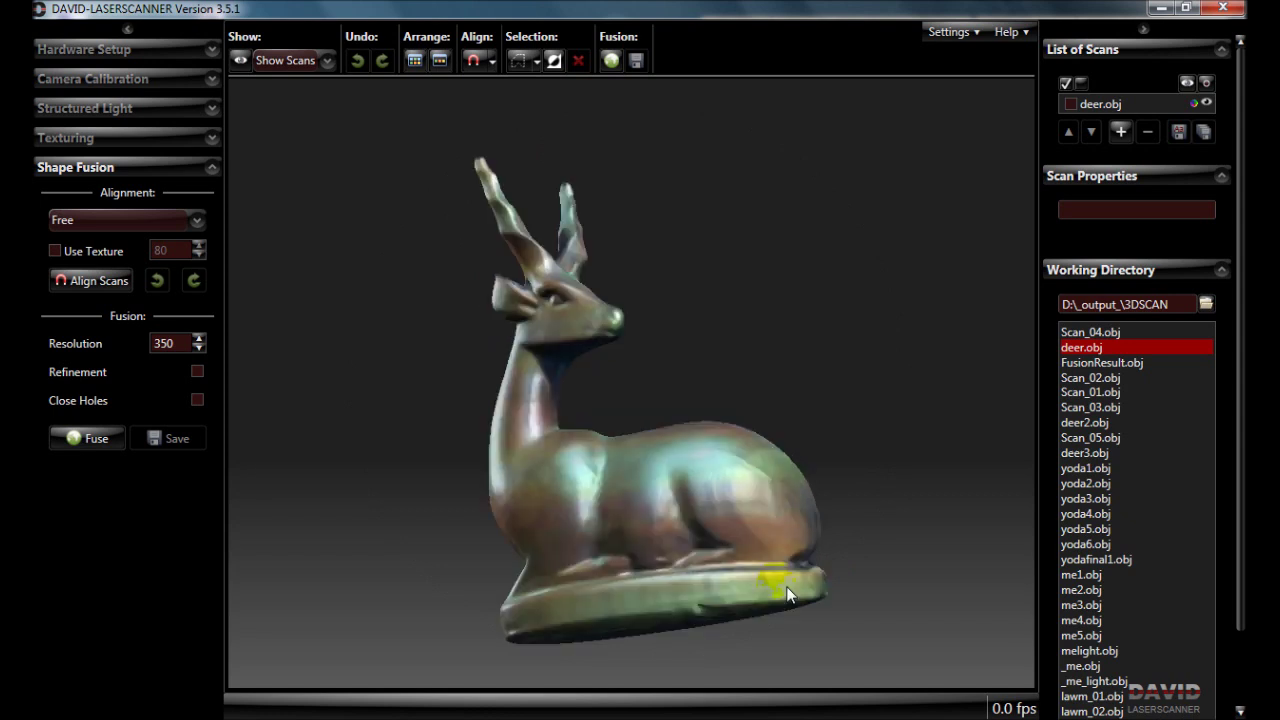